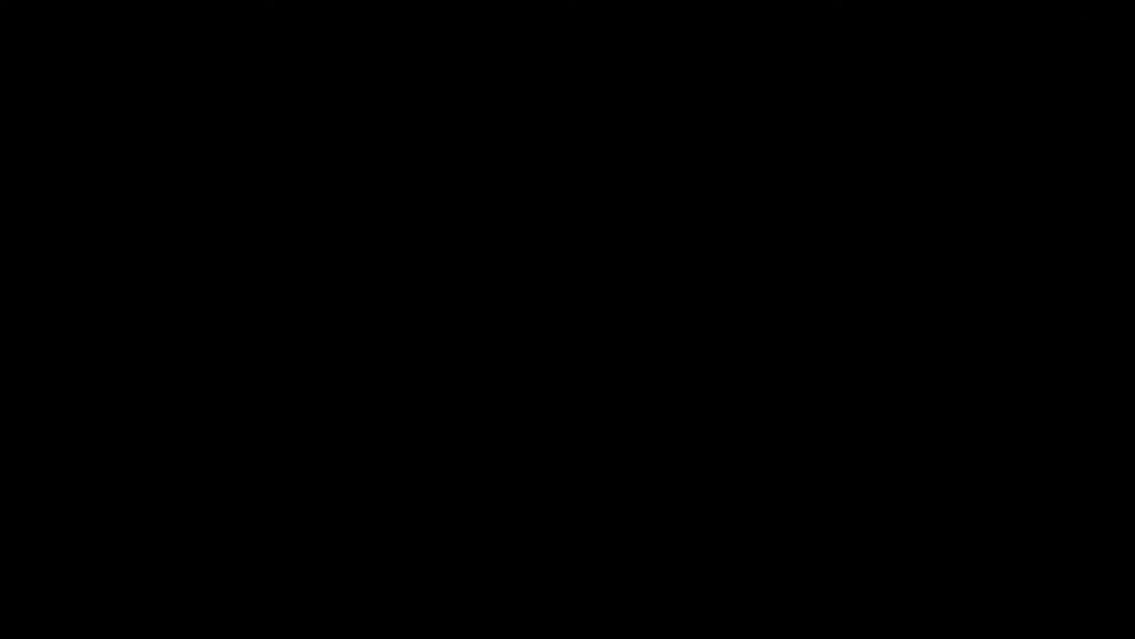
# Undo the last paste that placed a copy of the table in E1:G5.
pyautogui.click(769, 389)
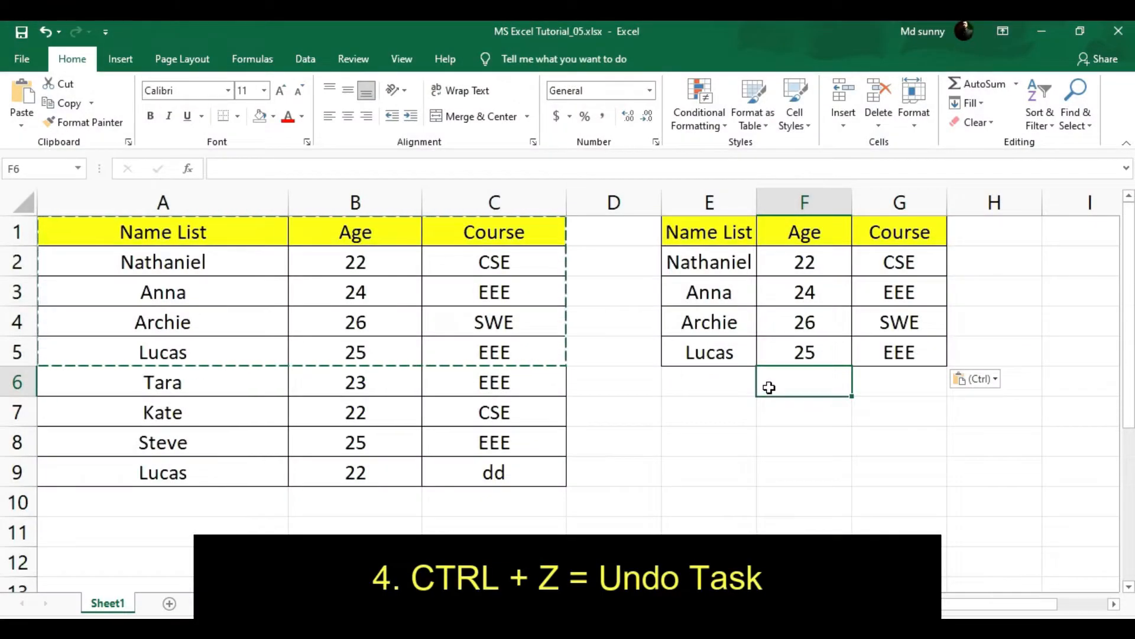
pyautogui.hotkey('ctrl', 'z')
pyautogui.click(665, 382)
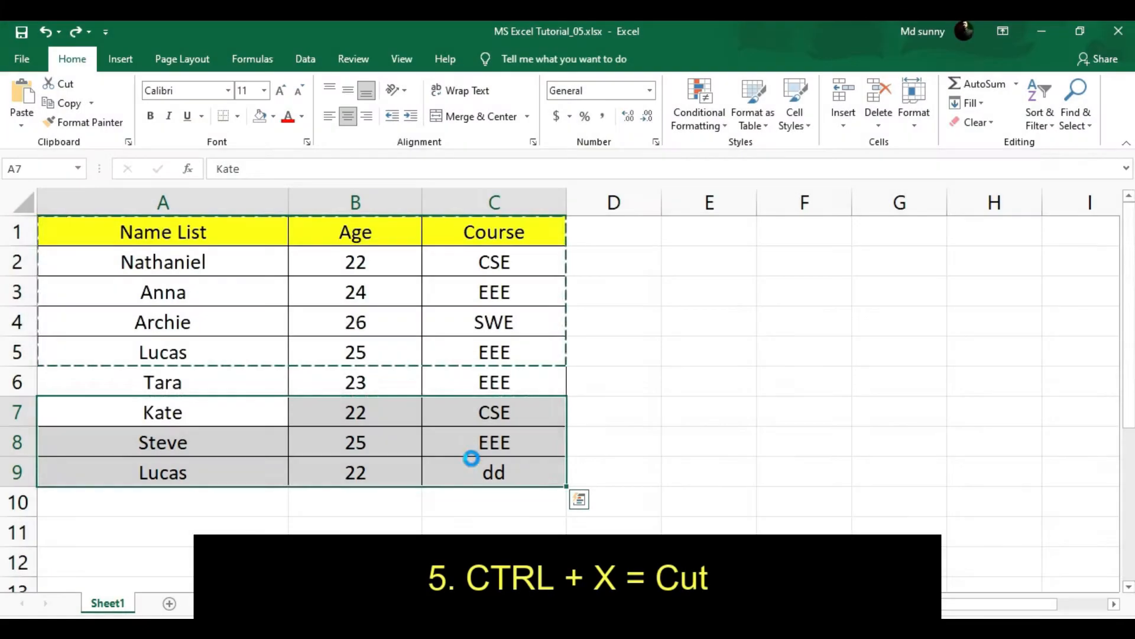
# Cut the last three table rows, A7:C9, and paste them starting at cell E2.
pyautogui.hotkey('ctrl', 'x')
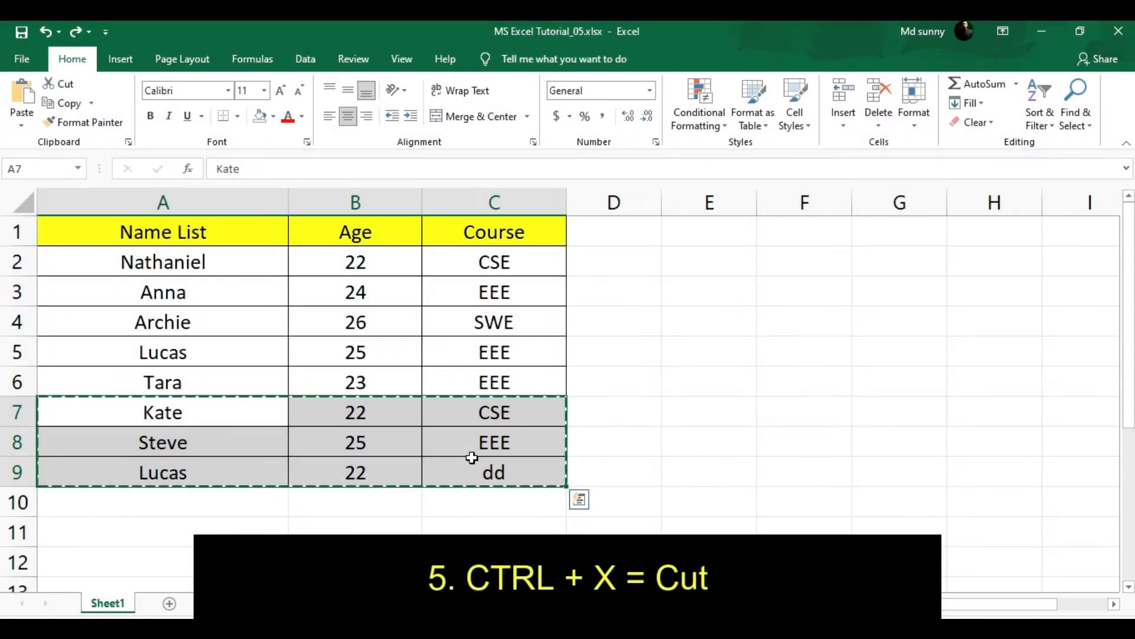
pyautogui.click(719, 262)
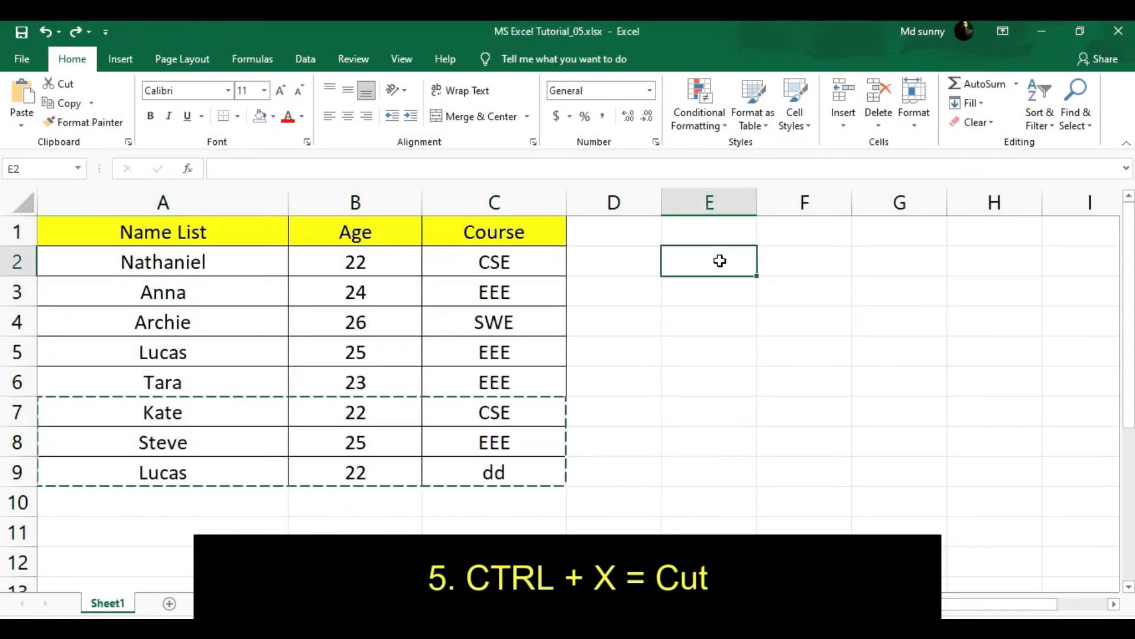
pyautogui.hotkey('ctrl', 'v')
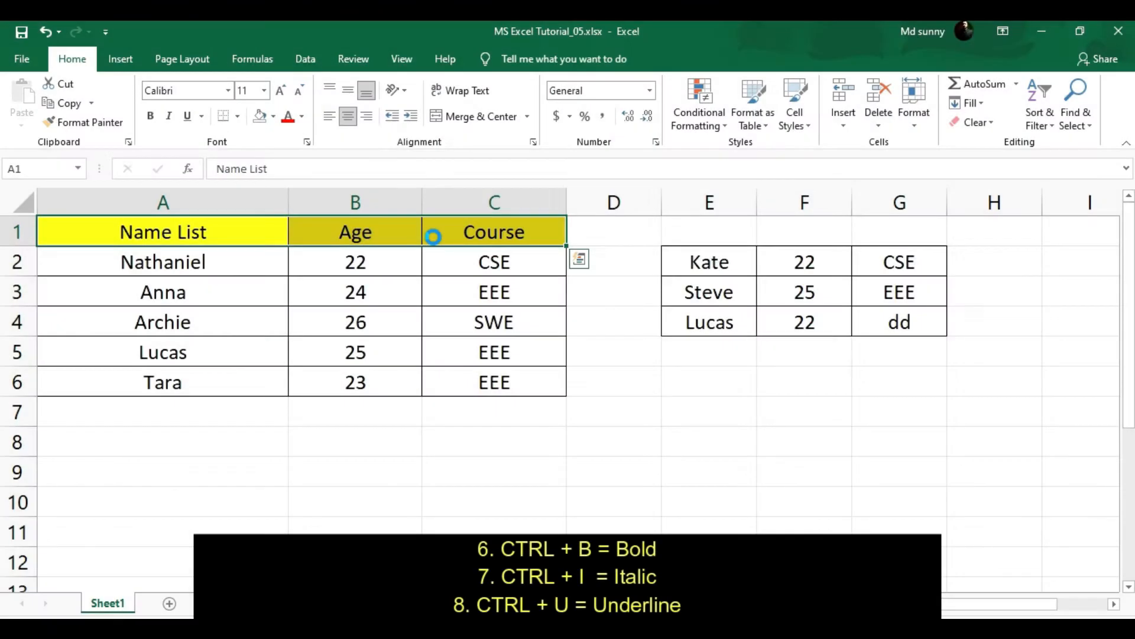
# Make the header row A1:C1 bold and italic, and underline the Name List header in A1.
pyautogui.hotkey('ctrl', 'b')
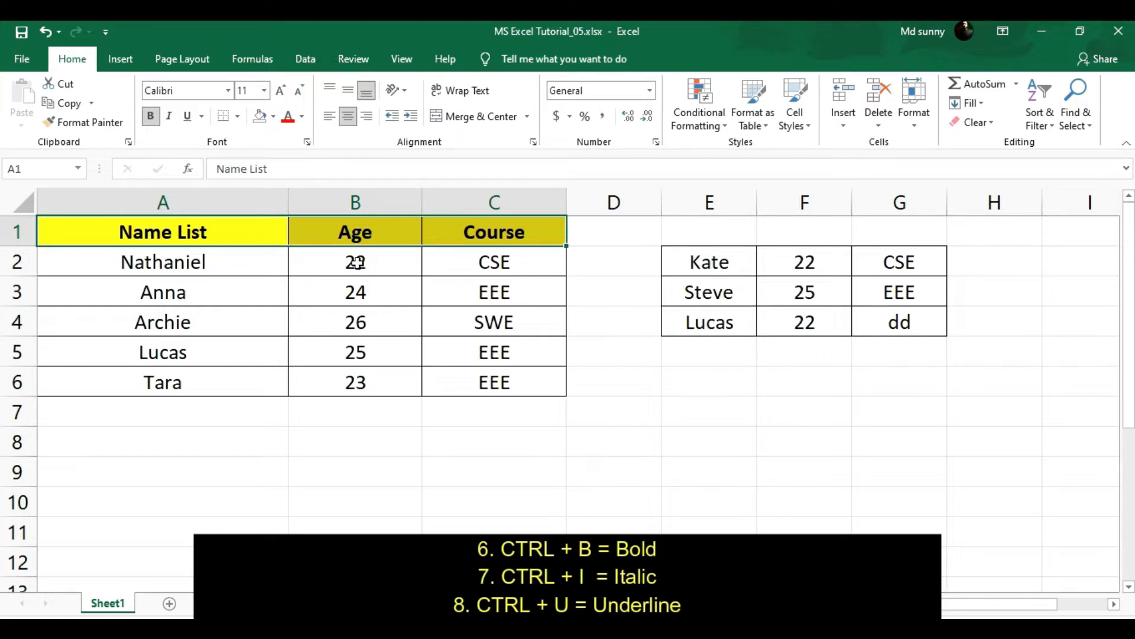
pyautogui.hotkey('ctrl', 'i')
pyautogui.hotkey('ctrl', 'q')
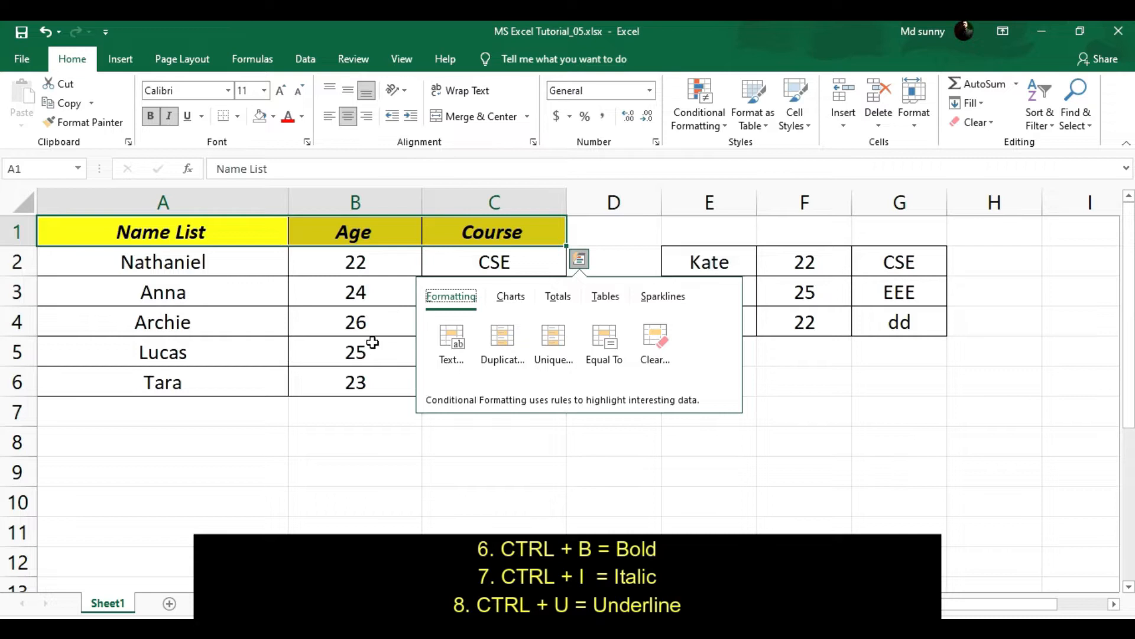
pyautogui.click(353, 414)
pyautogui.click(211, 230)
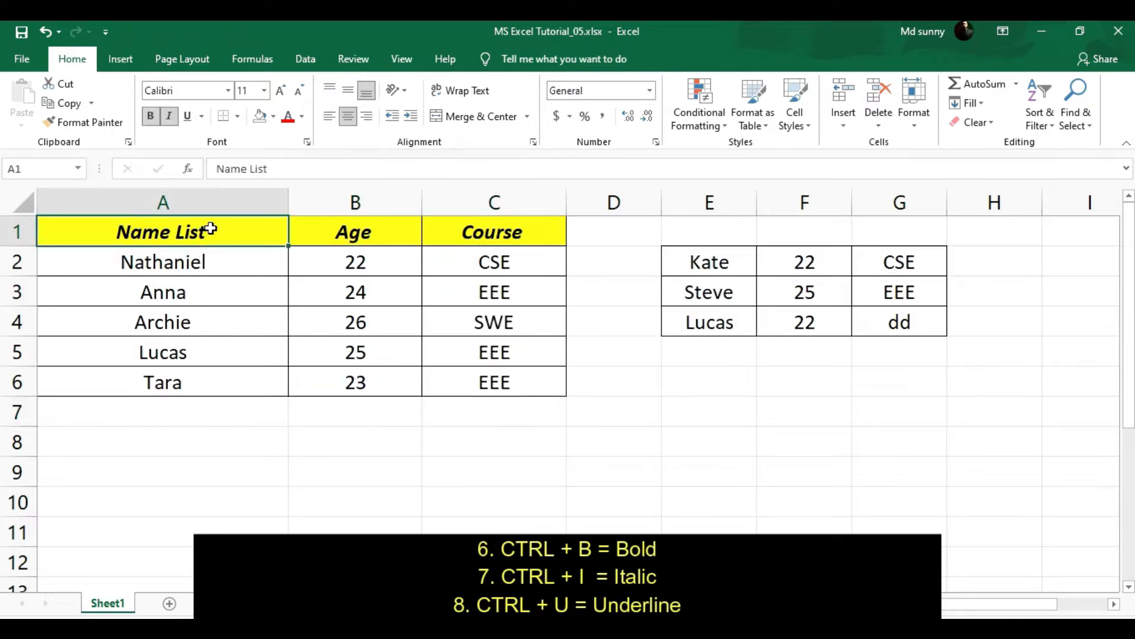
pyautogui.hotkey('ctrl', 'u')
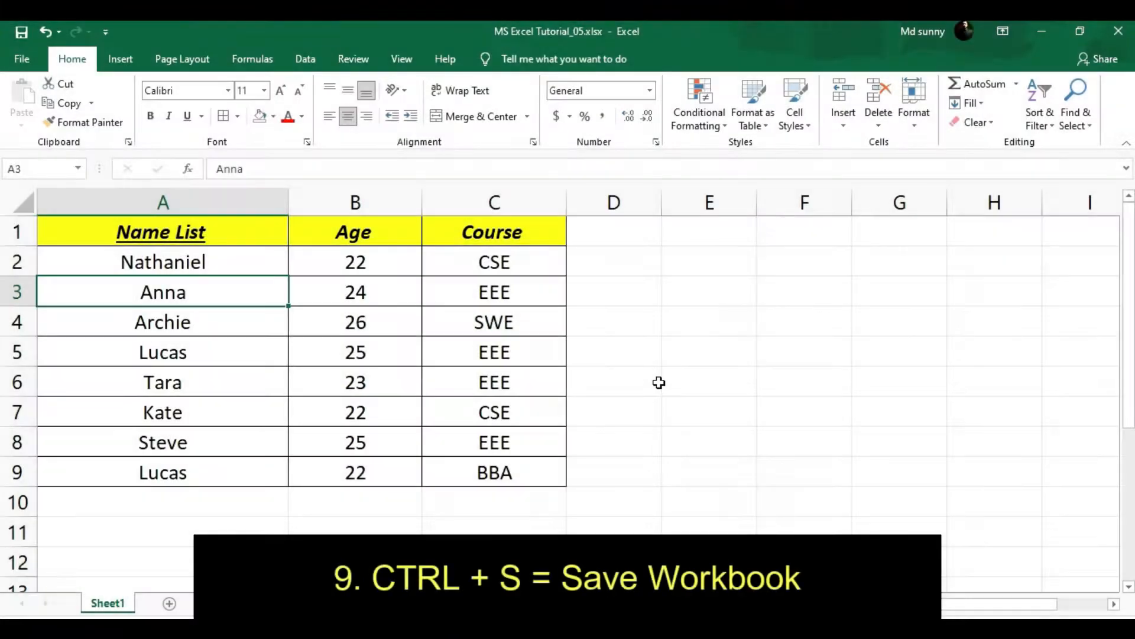
# Open the Save As dialog for the current workbook and dismiss it without saving.
pyautogui.press('F12')
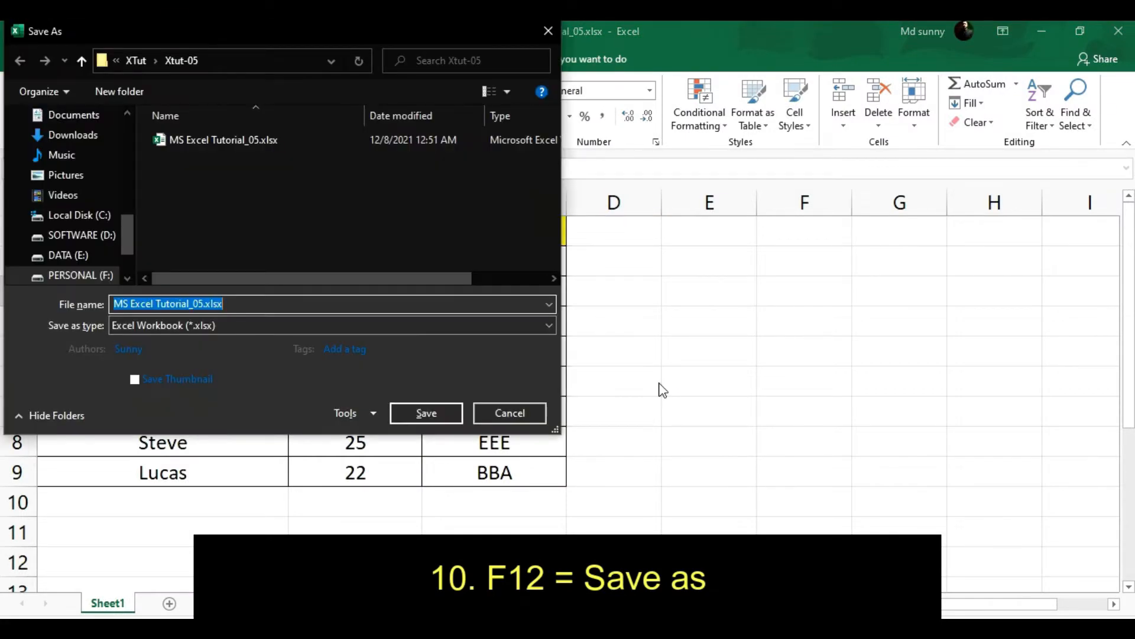
pyautogui.click(510, 413)
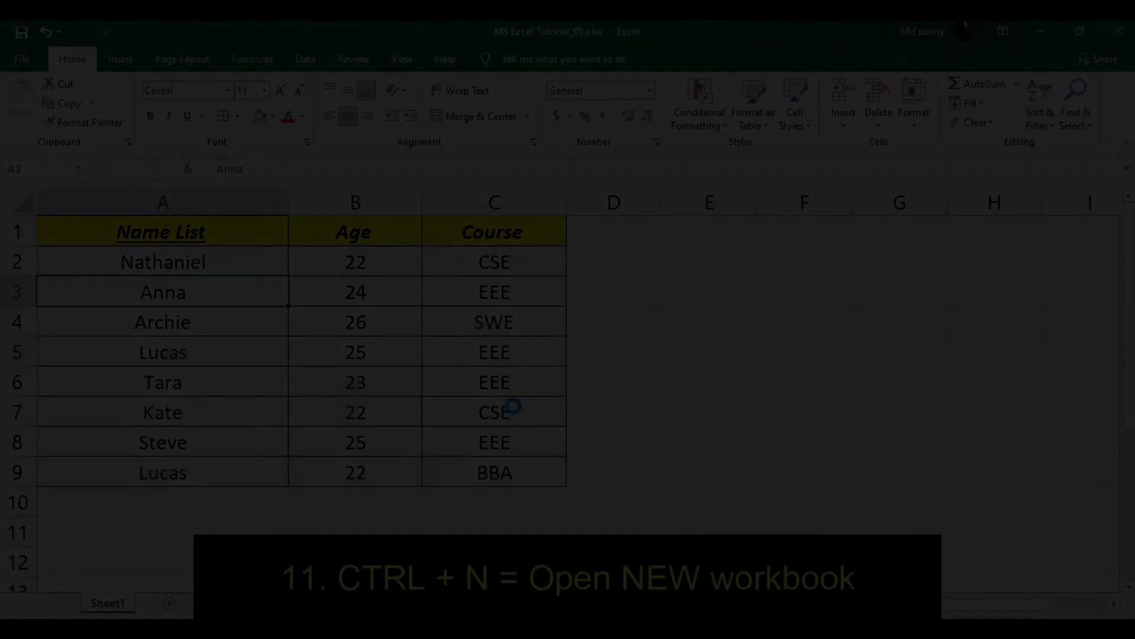
# Create a new blank workbook and close it, returning to the table workbook to call up the Open command.
pyautogui.hotkey('ctrl', 'n')
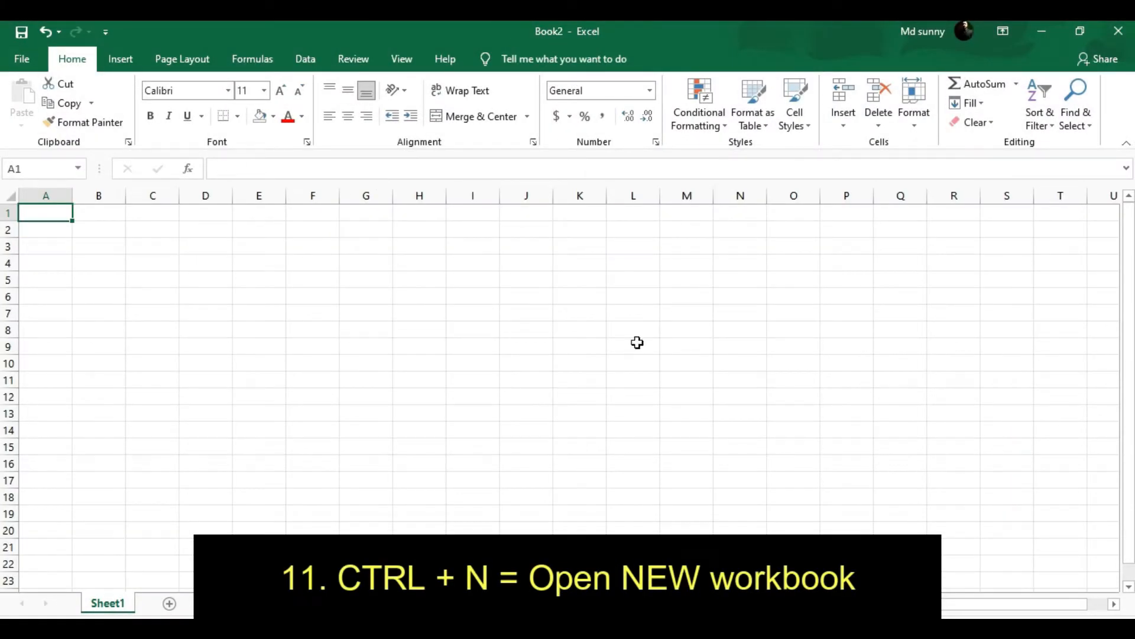
pyautogui.click(1118, 31)
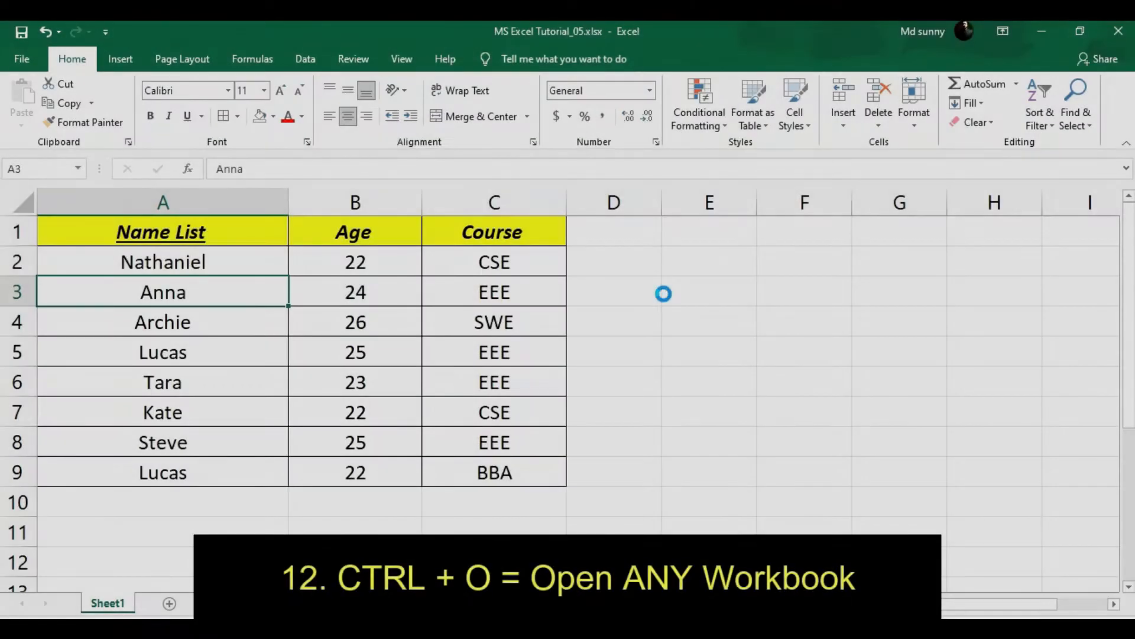
pyautogui.hotkey('ctrl', 'o')
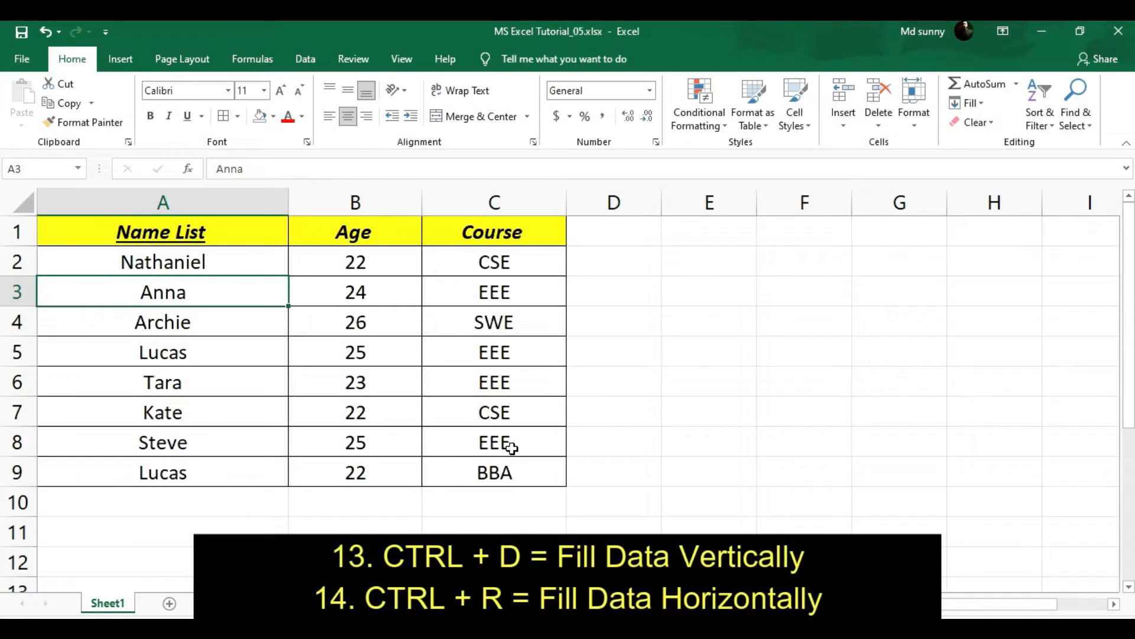
# Fill the BBA entry from C9 down to C16 and across the row to G9.
pyautogui.scroll(-2, 508, 447)
pyautogui.moveTo(512, 292); pyautogui.dragTo(500, 491)
pyautogui.hotkey('ctrl', 'd')
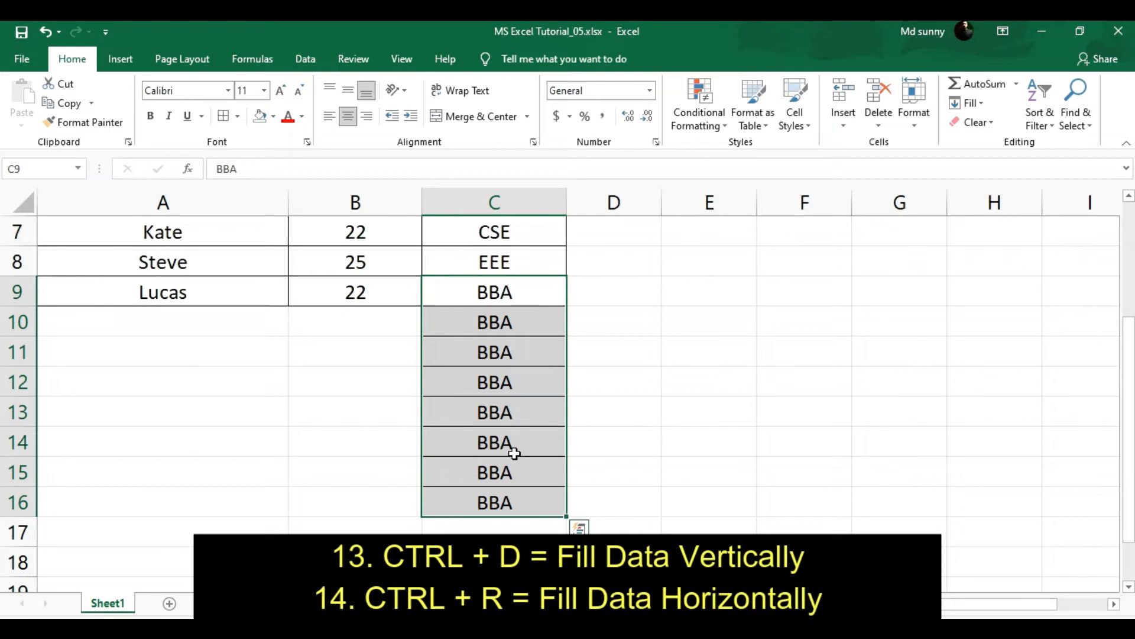
pyautogui.moveTo(512, 291); pyautogui.dragTo(903, 299)
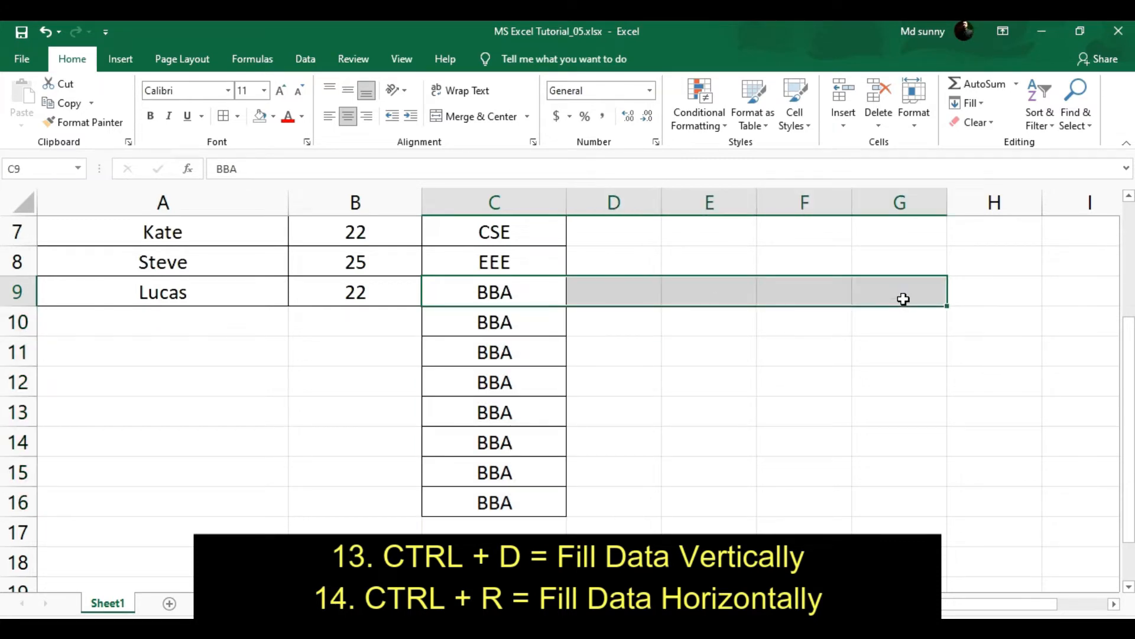
pyautogui.hotkey('ctrl', 'r')
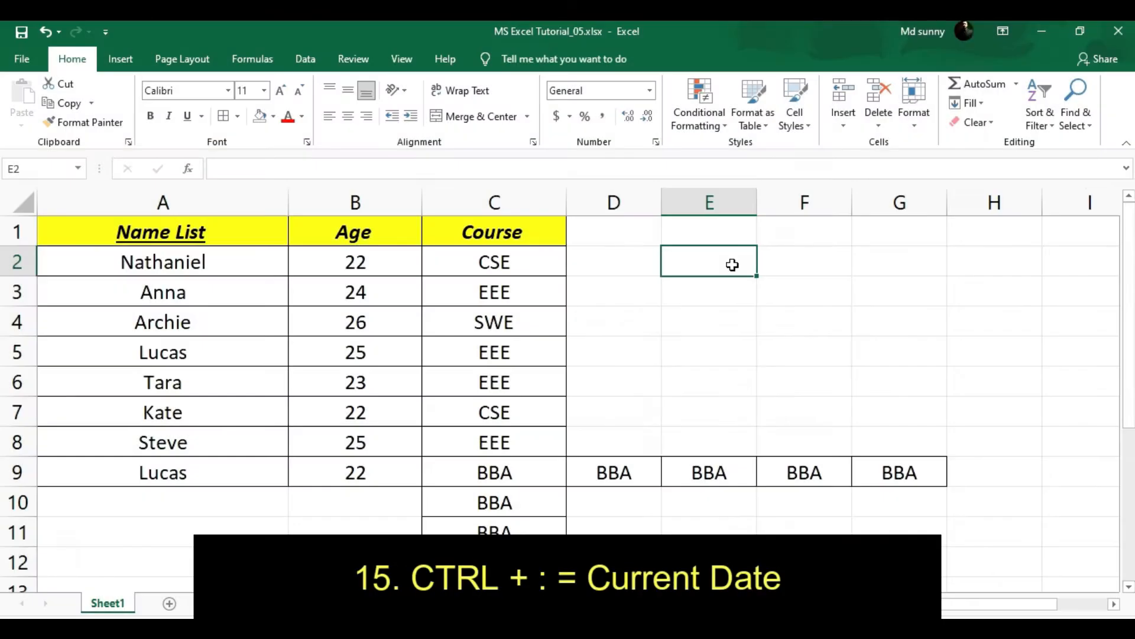
# Insert the current date in cell E2 and the current time in cell E3.
pyautogui.doubleClick(733, 265)
pyautogui.hotkey('ctrl', ';')
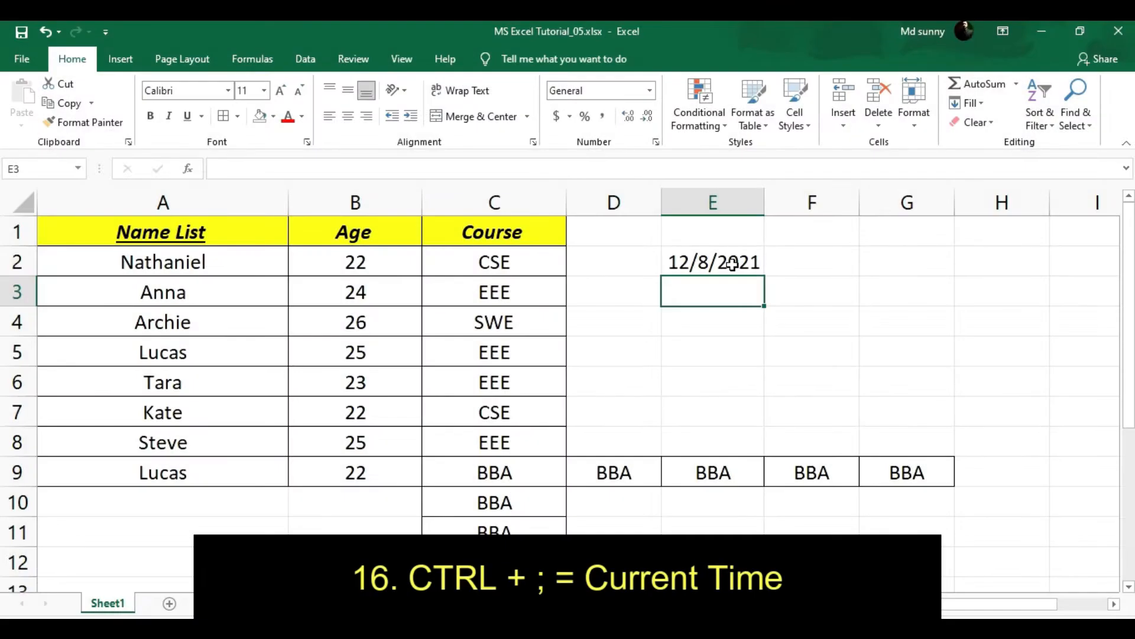
pyautogui.hotkey('ctrl', 'shift', ';')
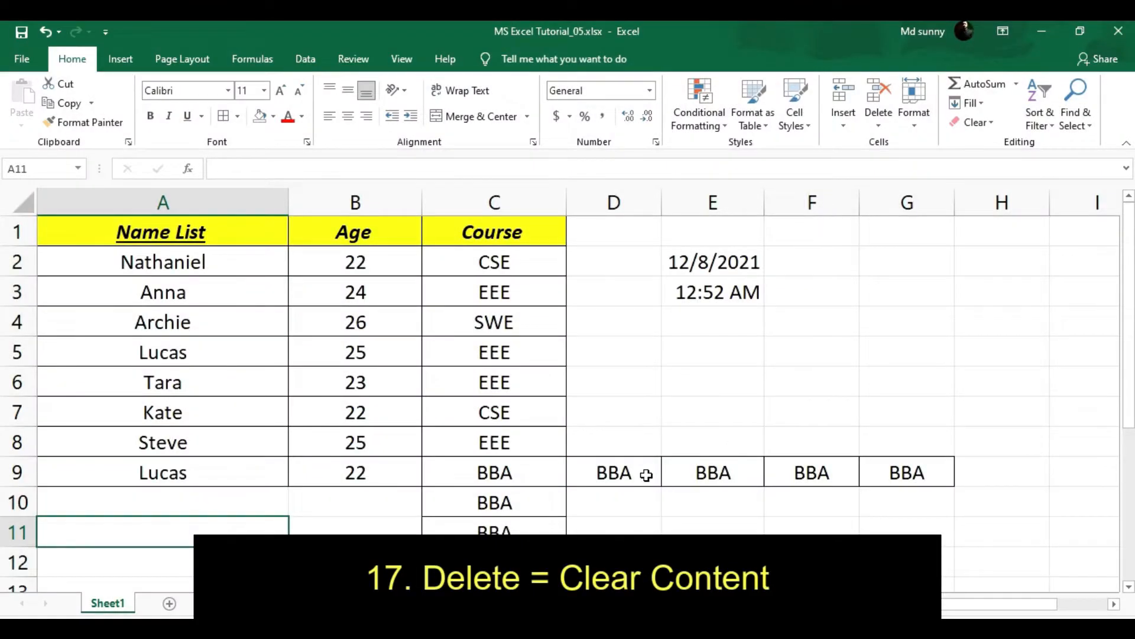
# Clear the date from cell E2.
pyautogui.click(646, 475)
pyautogui.click(701, 260)
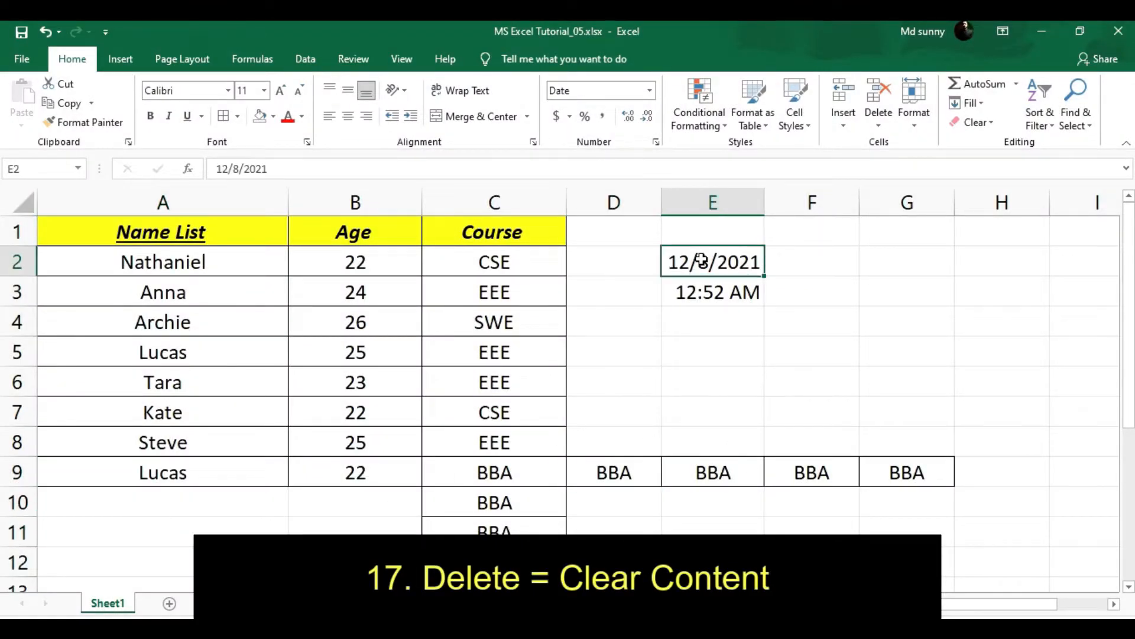
pyautogui.press('Delete')
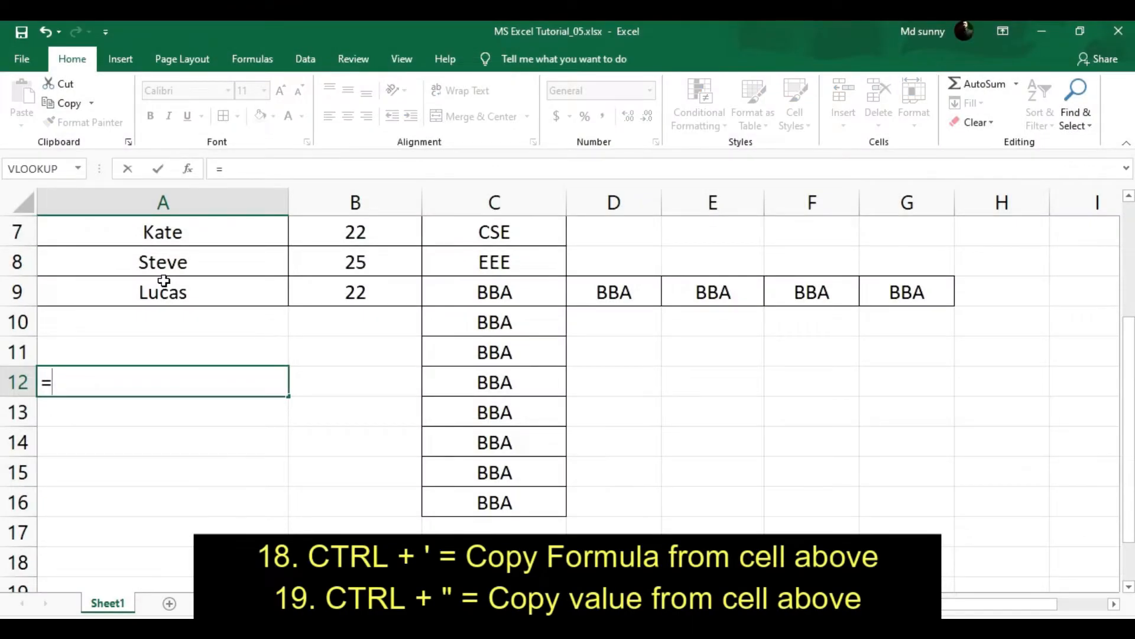
# Enter the formula =A9 in cell A12.
pyautogui.write('=')
pyautogui.click(164, 280)
pyautogui.press('Return')
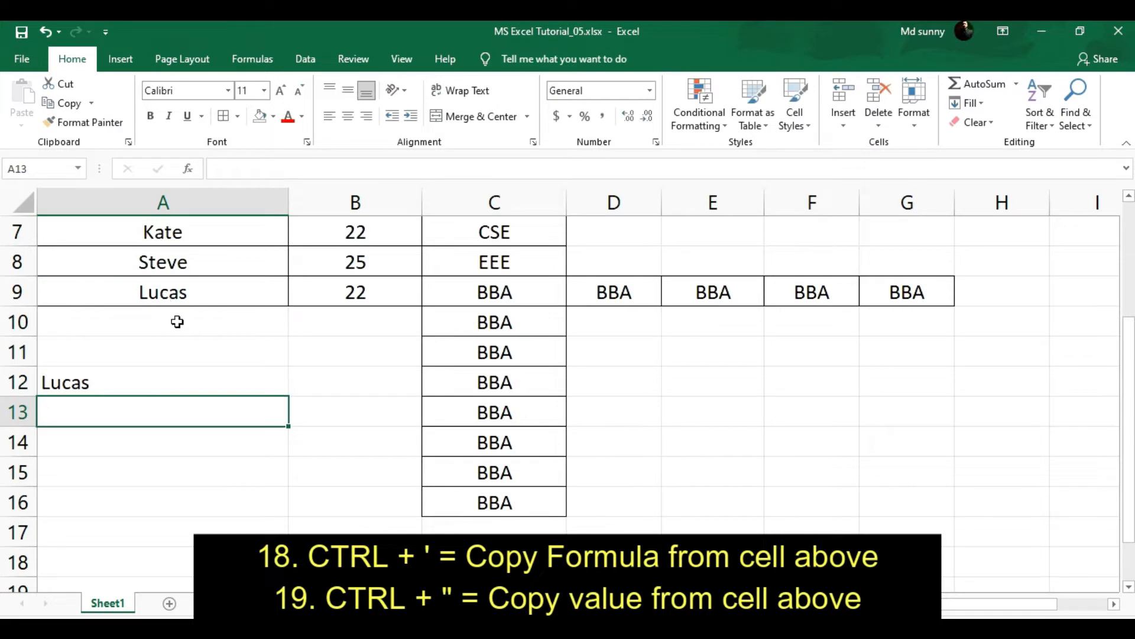
# Copy the formula from A12 into A13 and only the value from A13 into A14, checking the resulting cell contents.
pyautogui.click(121, 467)
pyautogui.click(111, 412)
pyautogui.hotkey('ctrl', "'")
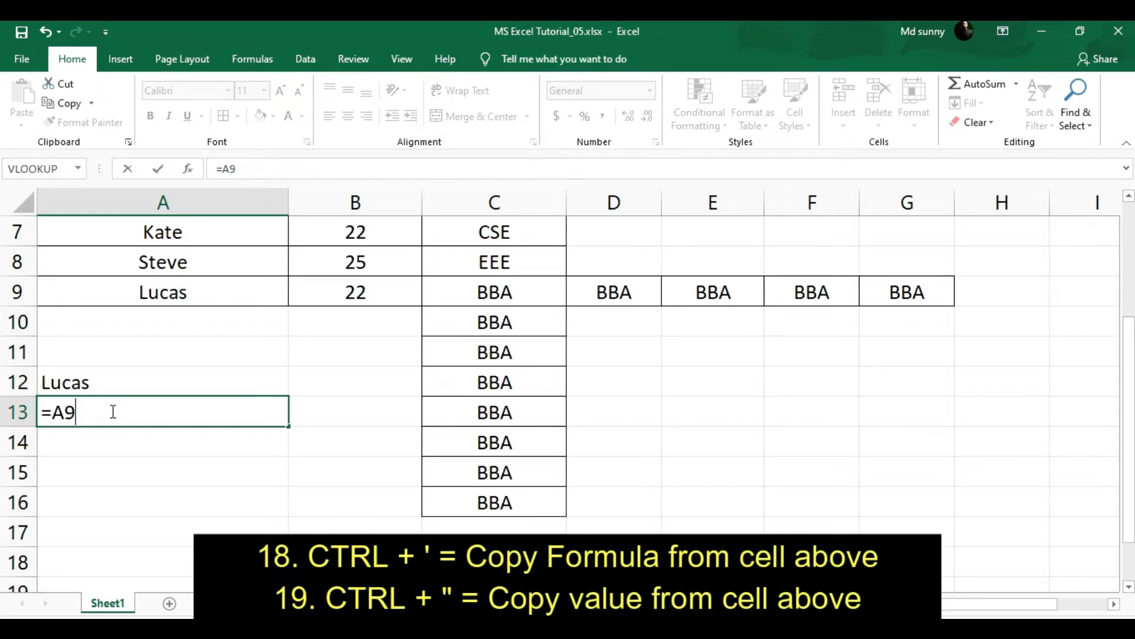
pyautogui.press('Return')
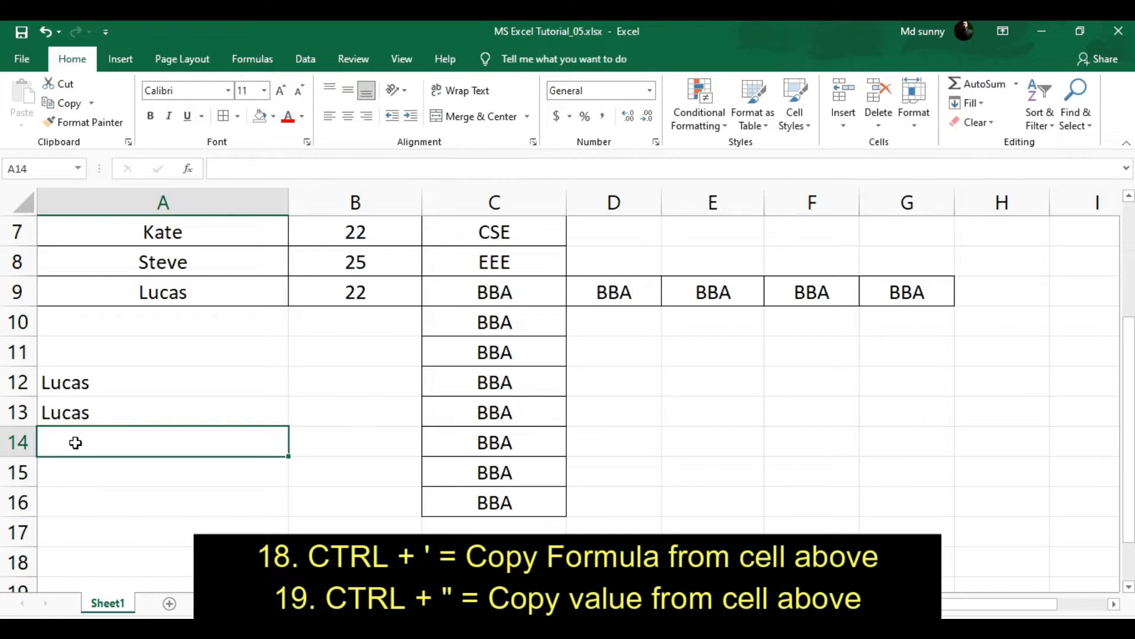
pyautogui.hotkey('ctrl', 'shift', "'")
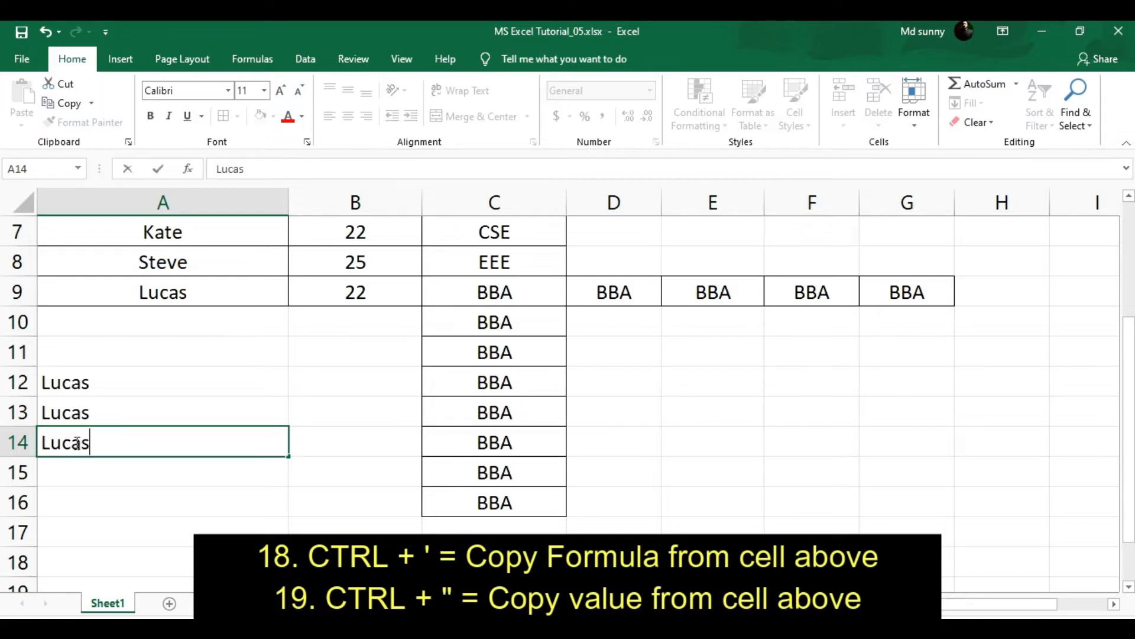
pyautogui.click(104, 496)
pyautogui.click(66, 412)
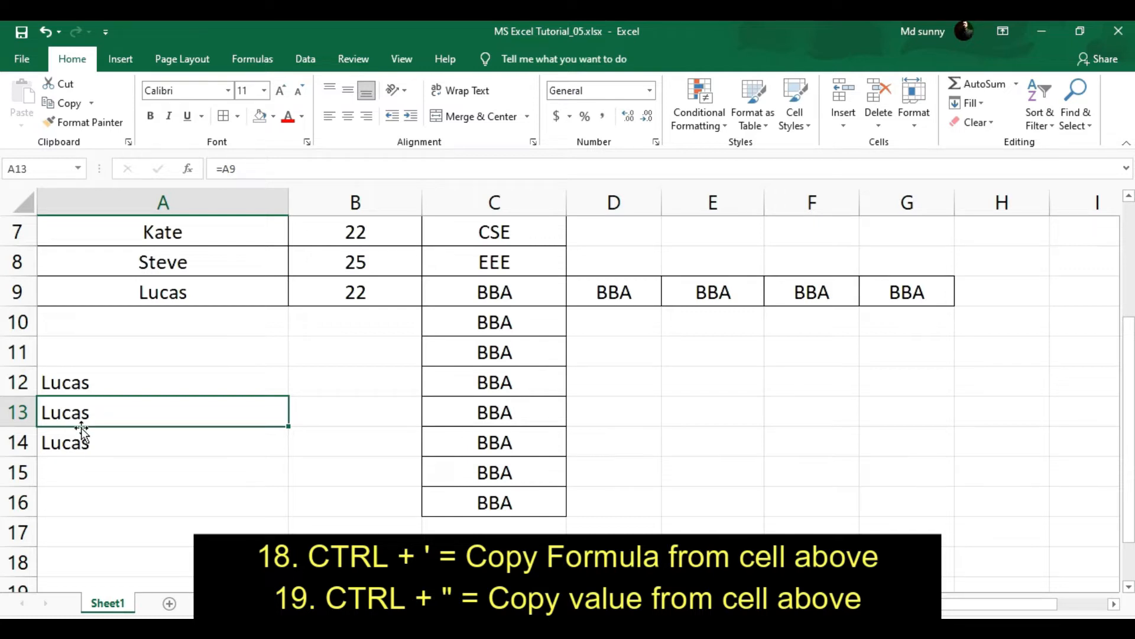
pyautogui.click(78, 385)
pyautogui.click(82, 412)
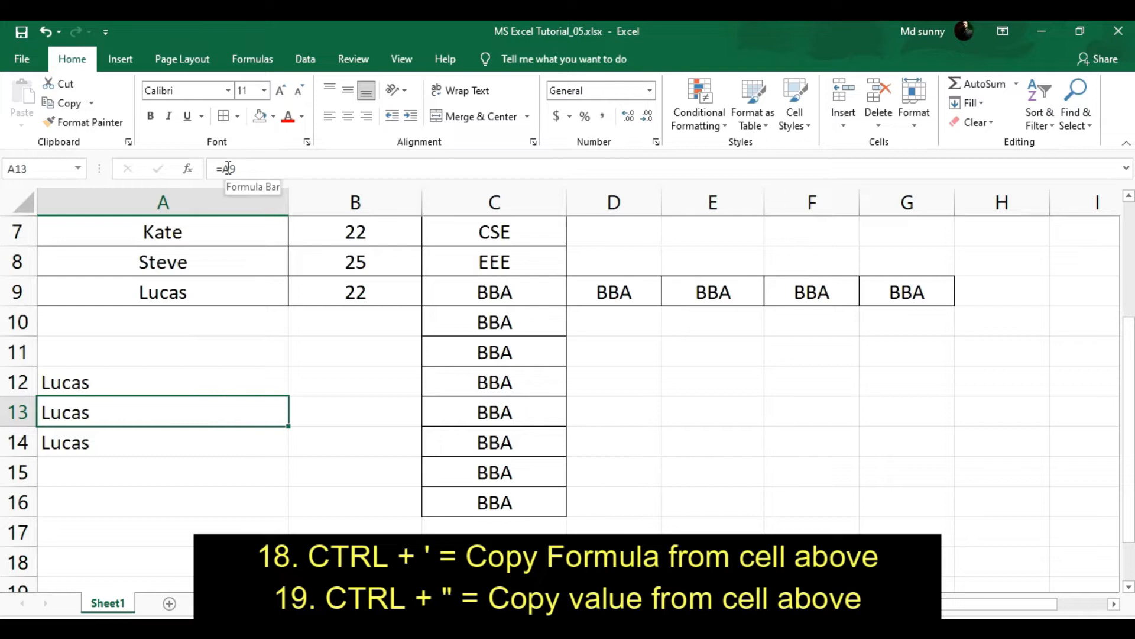
pyautogui.click(90, 444)
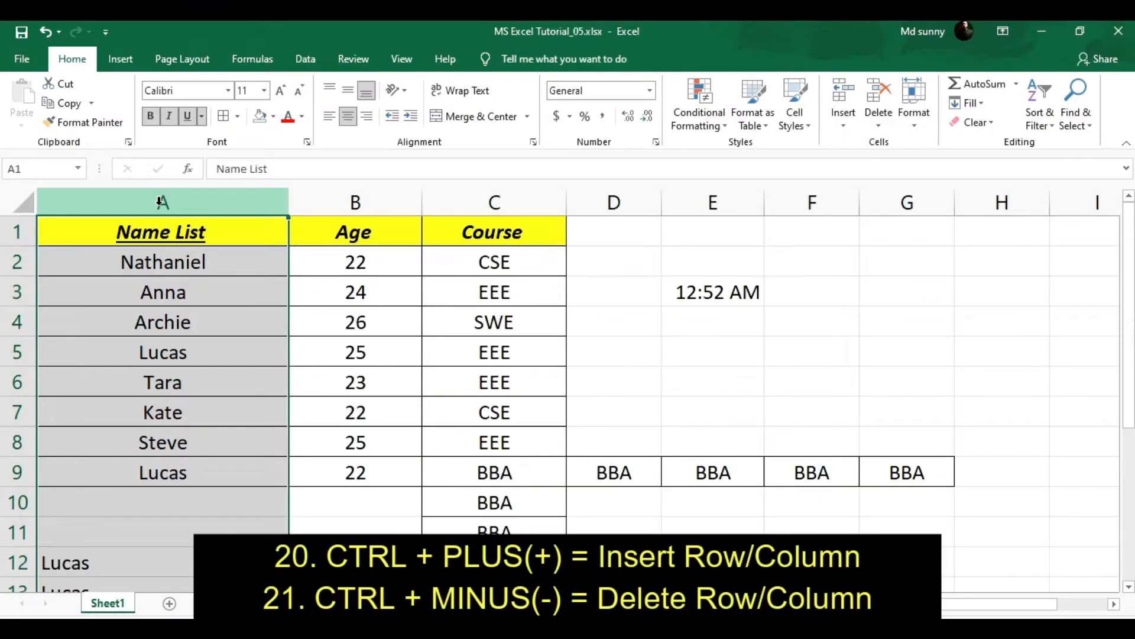
# Insert a blank column before the Name List column and delete it again.
pyautogui.hotkey('ctrl', '+')
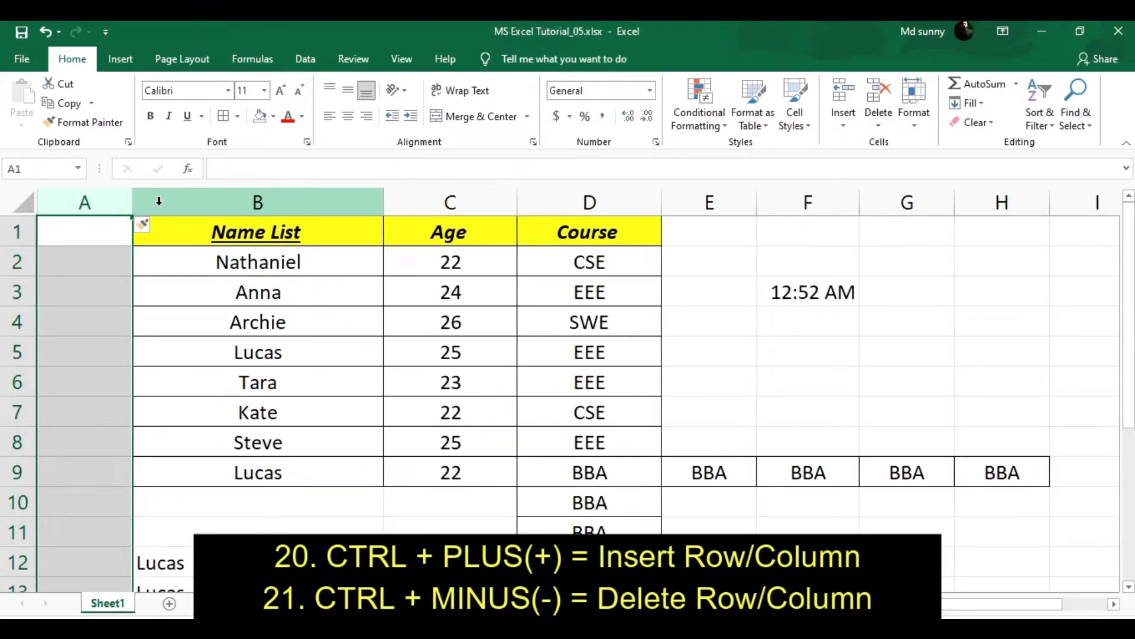
pyautogui.hotkey('ctrl', '-')
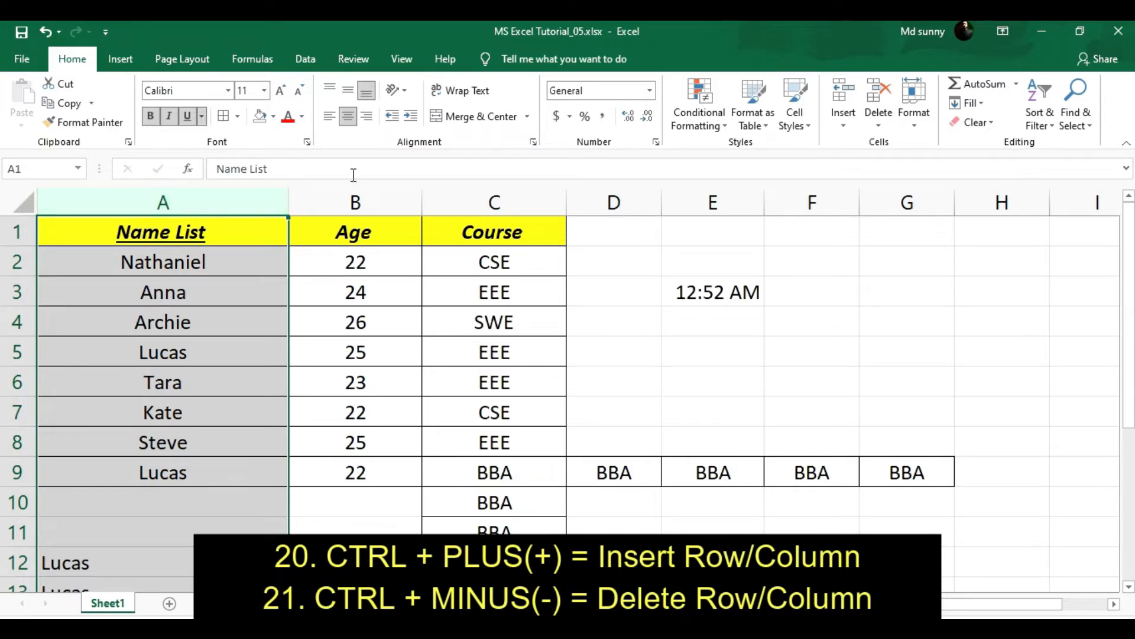
# Repeat the last operation on the entire Age column, column B.
pyautogui.click(397, 196)
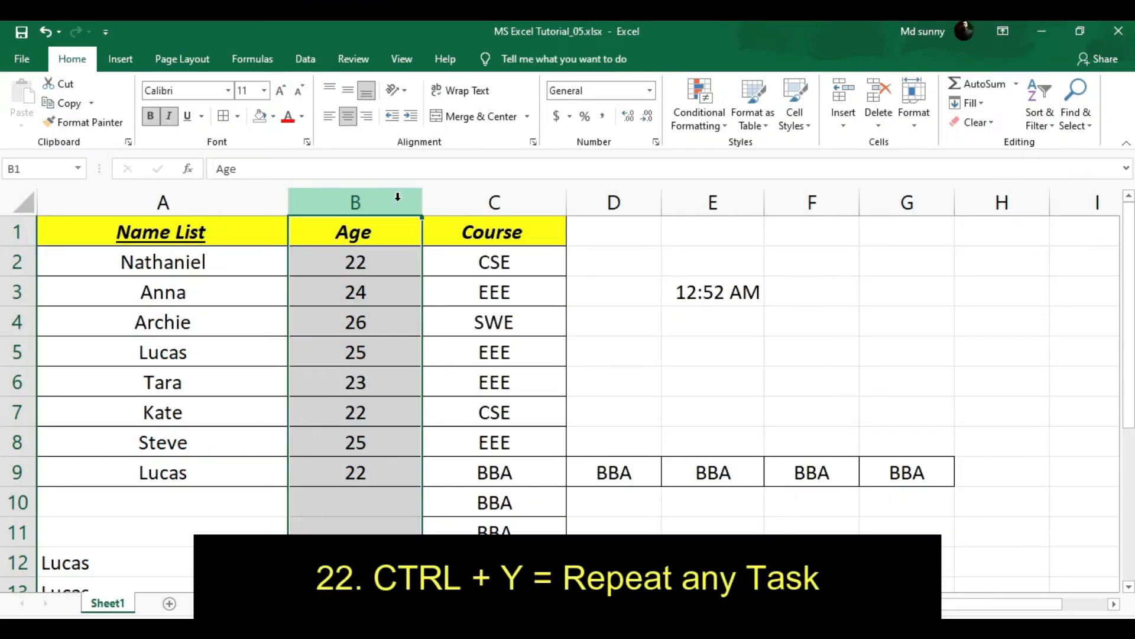
pyautogui.hotkey('ctrl', 'y')
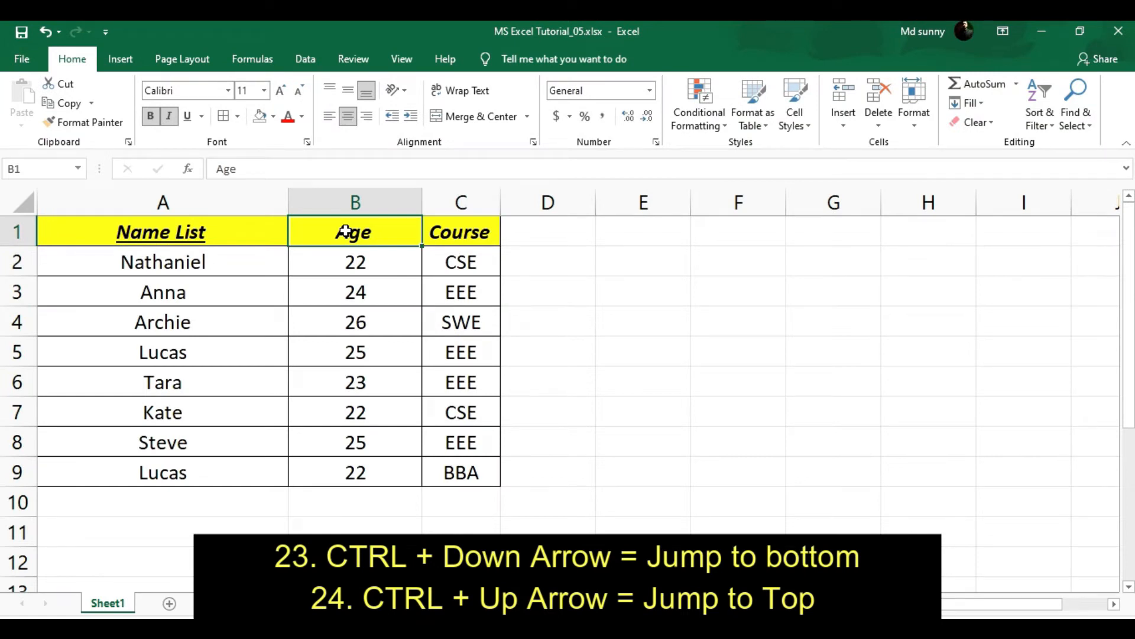
# Jump from B1 to the bottom and back to the top of the Age column, and to the leftmost and rightmost headers.
pyautogui.hotkey('ctrl', 'Down')
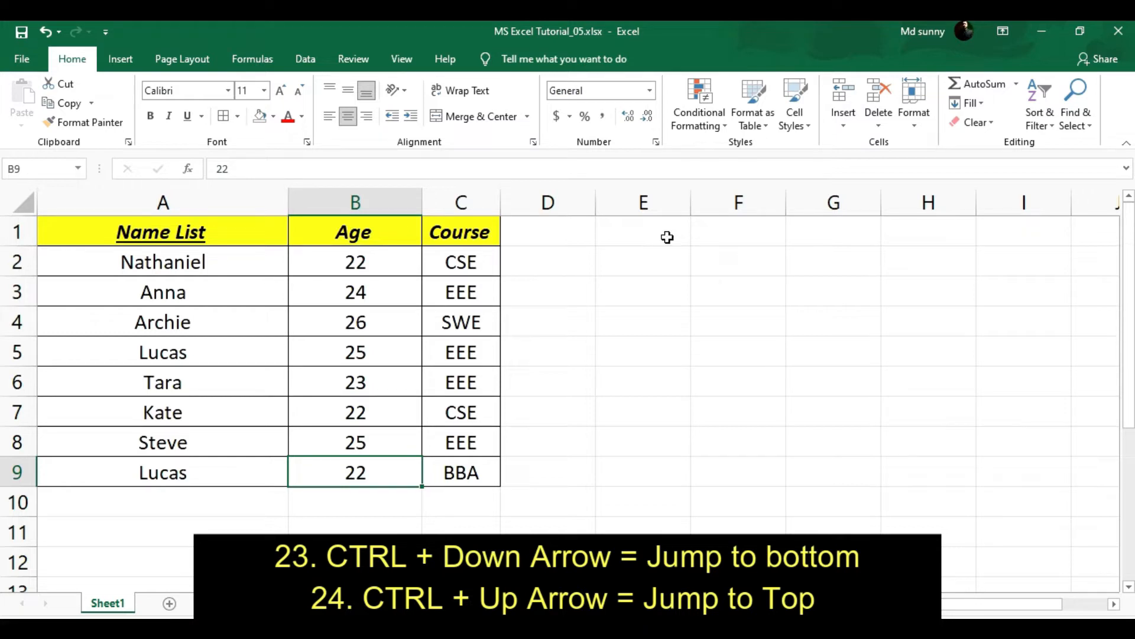
pyautogui.hotkey('ctrl', 'Up')
pyautogui.hotkey('ctrl', 'Left')
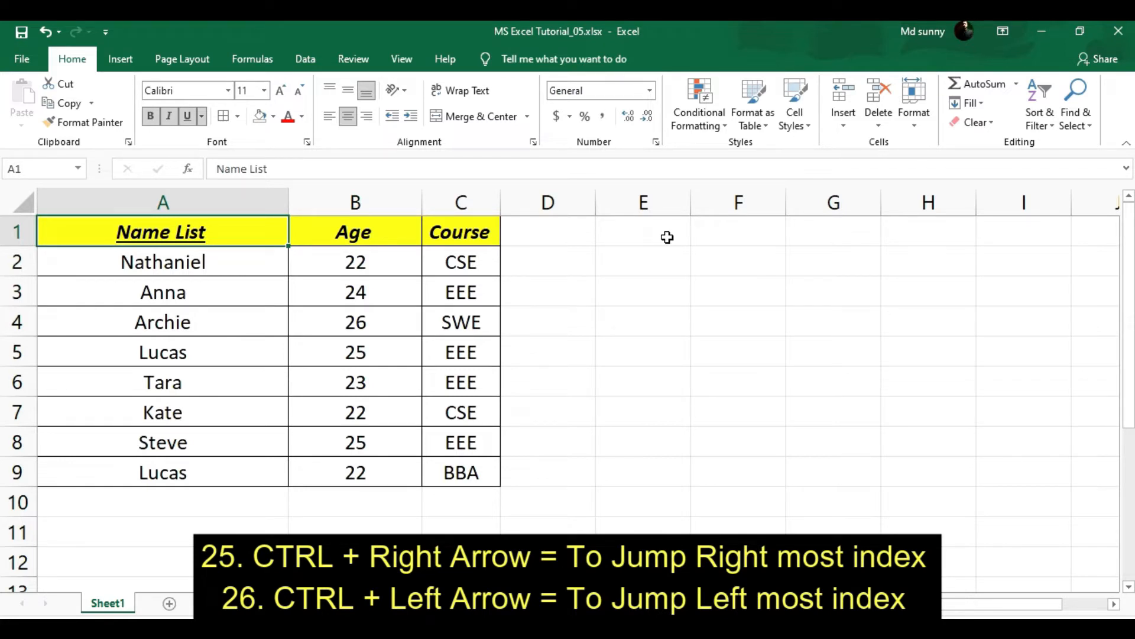
pyautogui.hotkey('ctrl', 'Right')
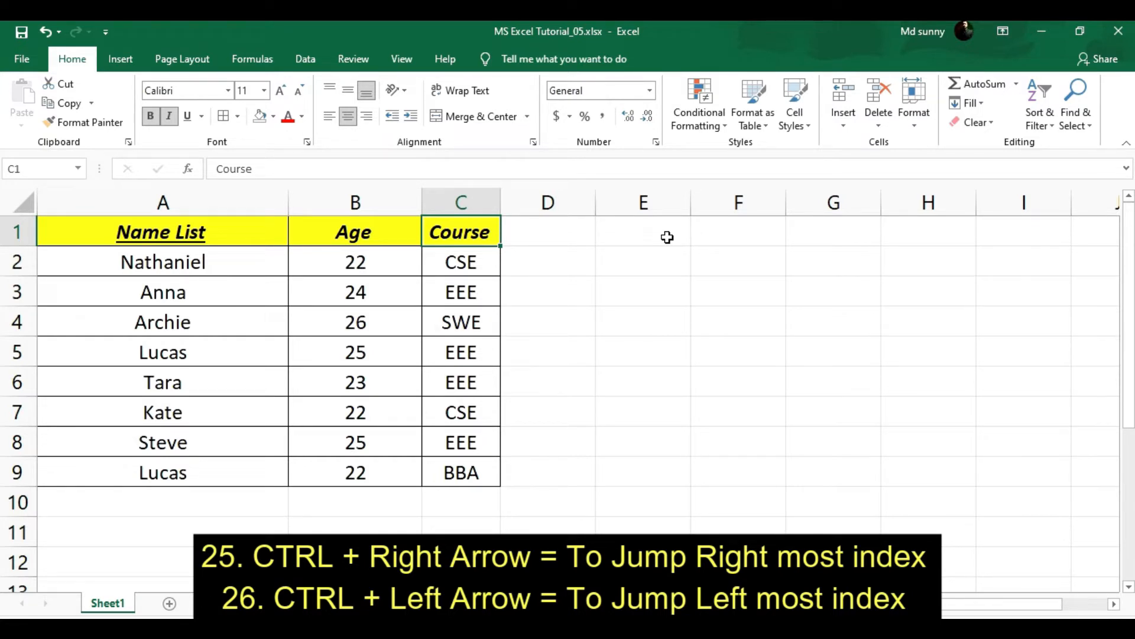
# Jump from the Course header in C1 back to the leftmost header of the table.
pyautogui.hotkey('ctrl', 'Left')
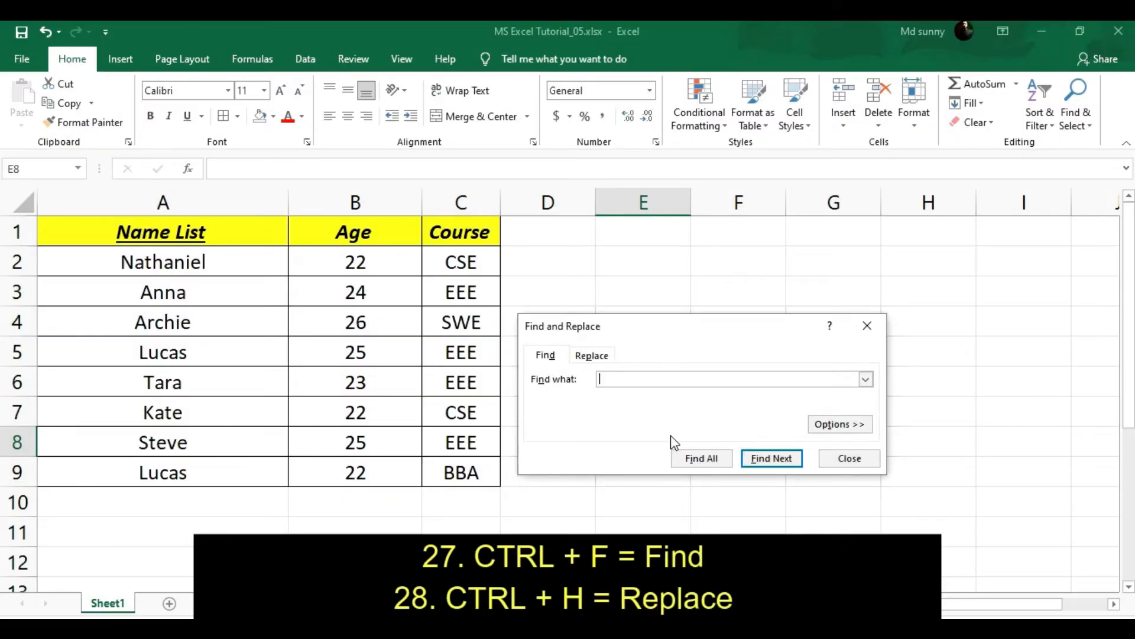
# Bring up the Find dialog and the Replace dialog in turn, closing each without searching.
pyautogui.click(844, 457)
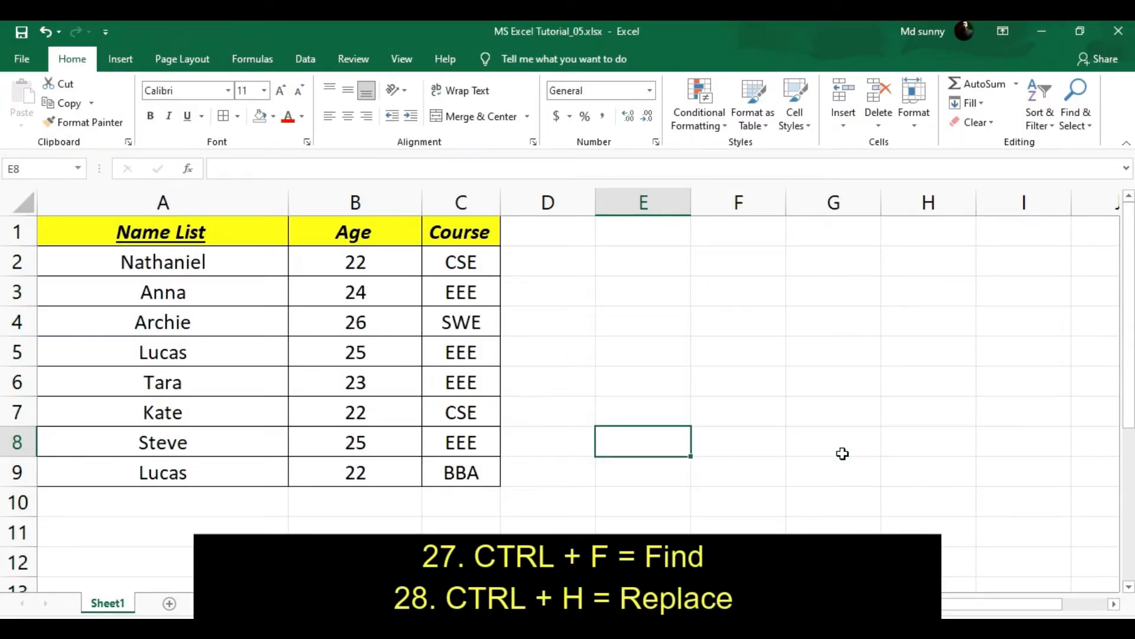
pyautogui.hotkey('ctrl', 'h')
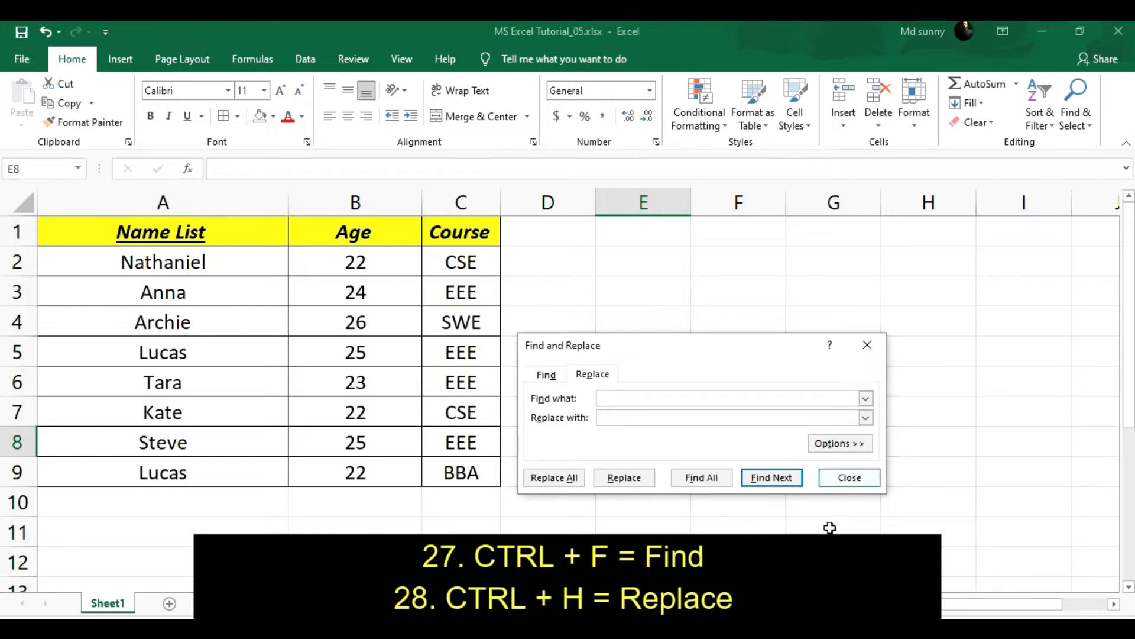
pyautogui.click(842, 479)
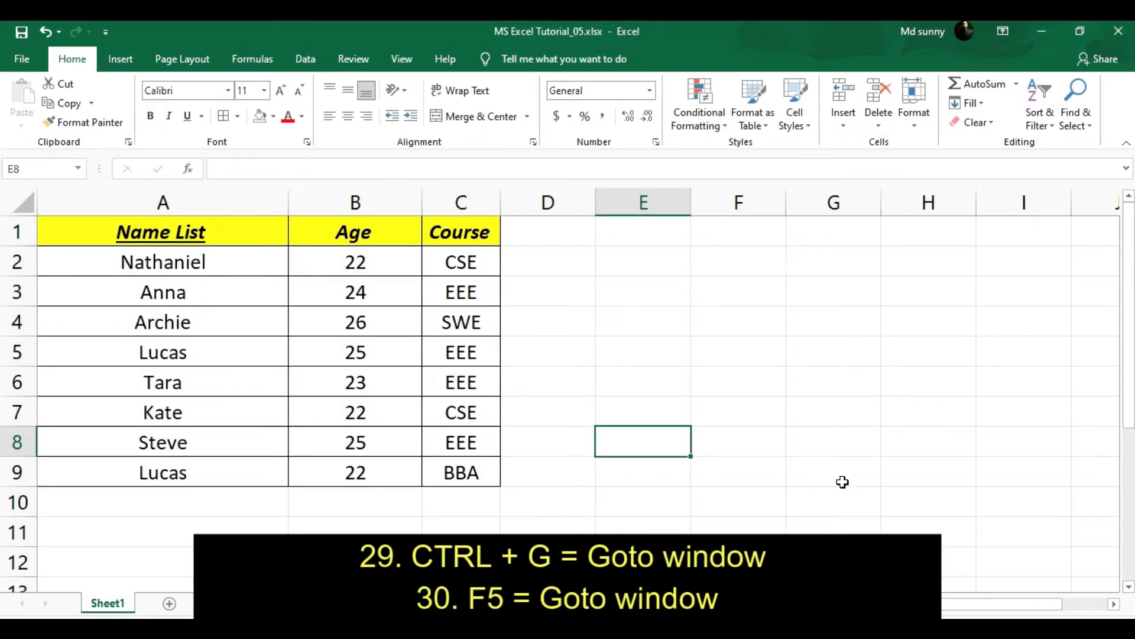
# Jump to a cell in the Name List column with Go To, and open the print view.
pyautogui.hotkey('ctrl', 'g')
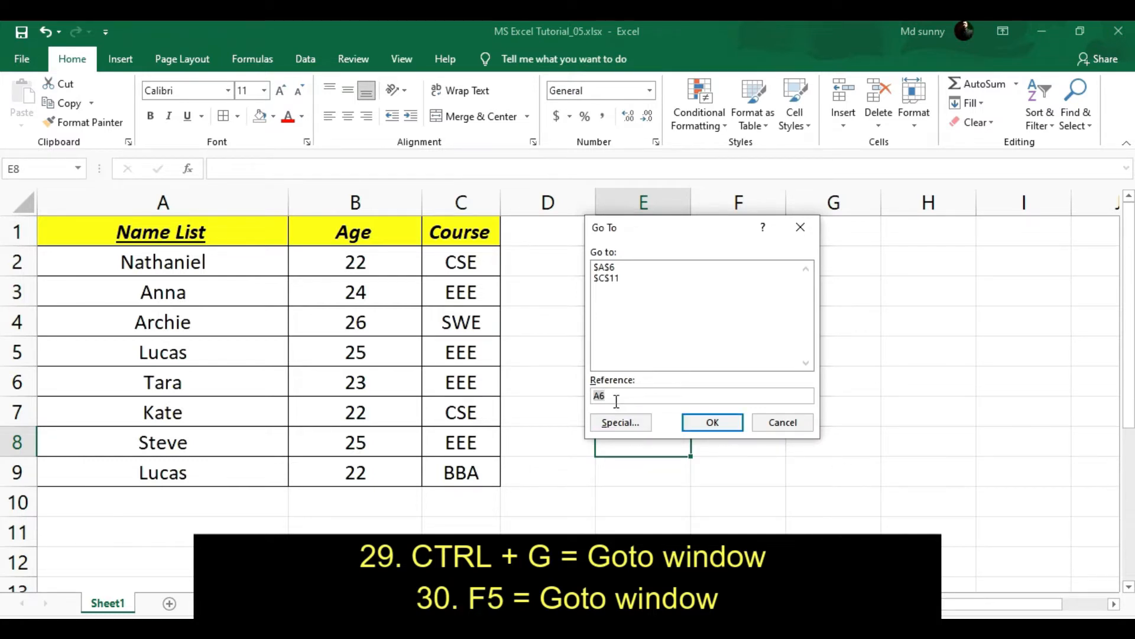
pyautogui.click(710, 422)
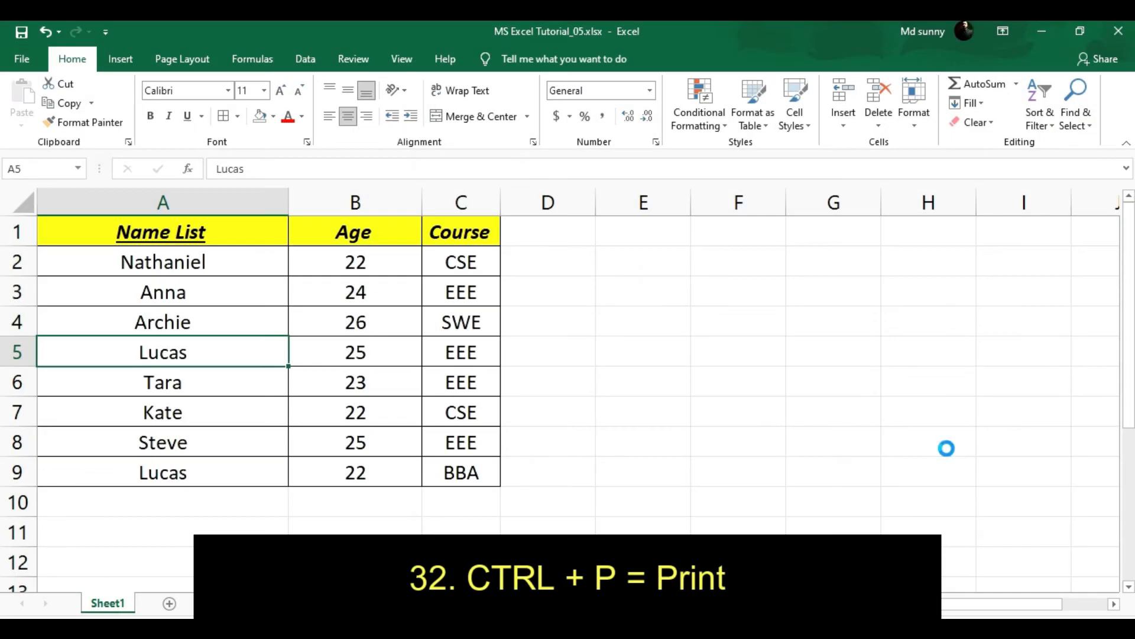
pyautogui.hotkey('ctrl', 'p')
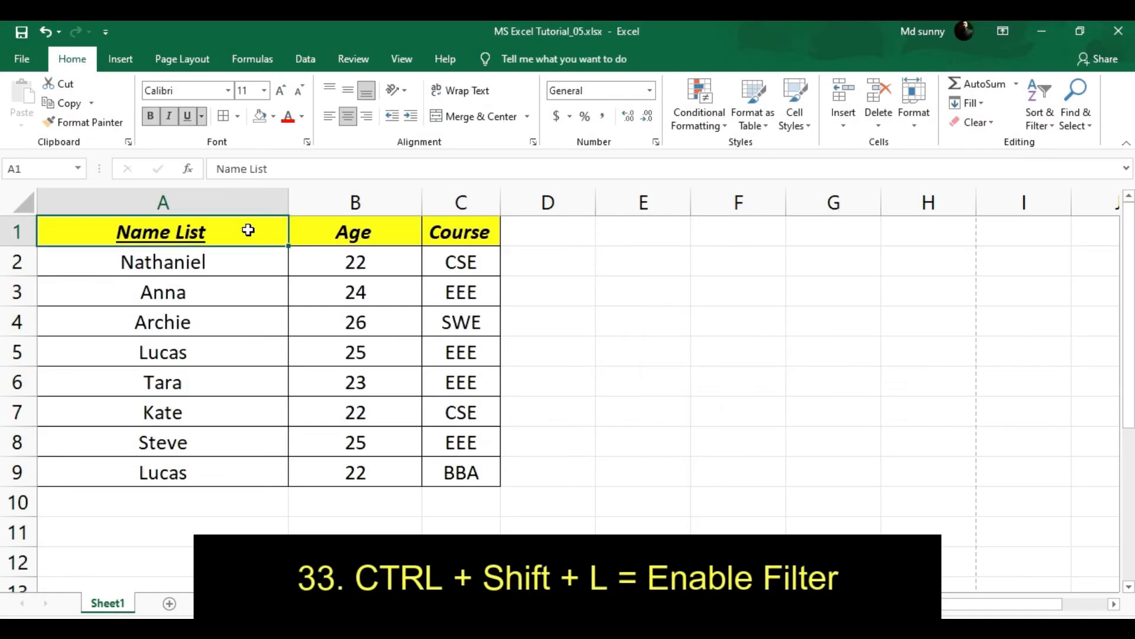
# Enable filters on the table's header row.
pyautogui.hotkey('ctrl', 'shift', 'l')
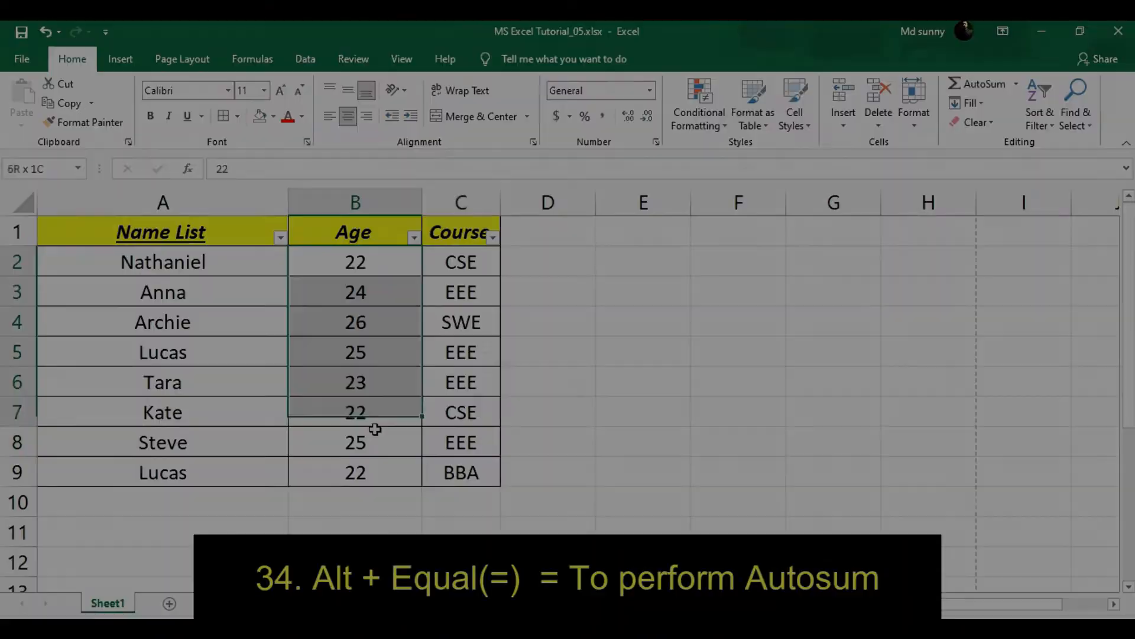
# Total the ages in B10 with AutoSum and fill C10 with BBA from the list of existing Course entries.
pyautogui.moveTo(375, 431); pyautogui.dragTo(381, 494)
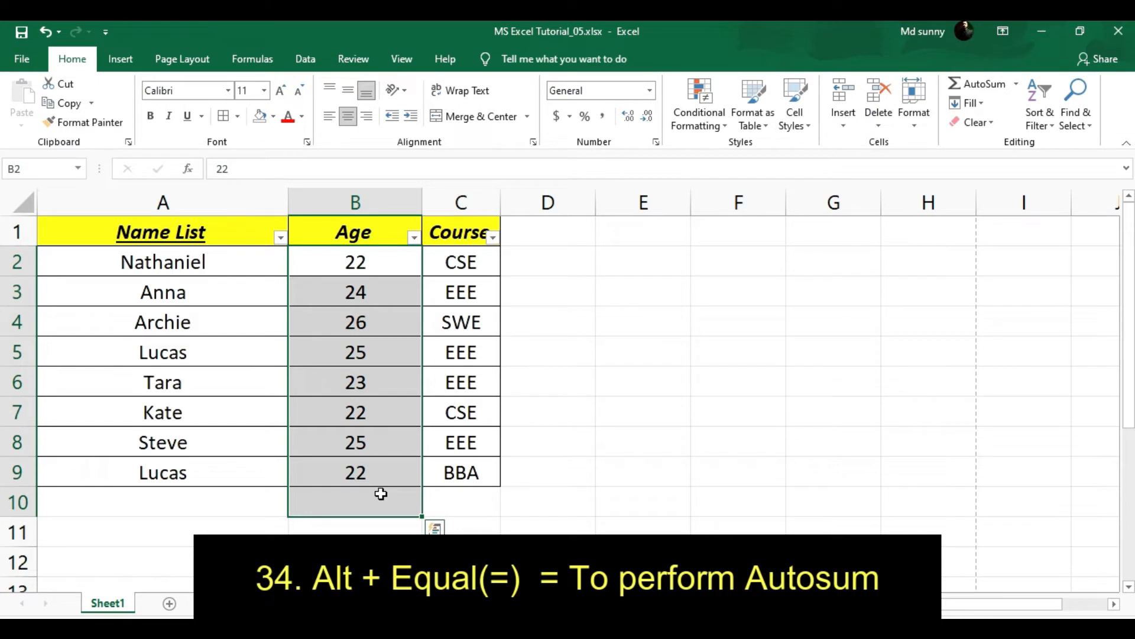
pyautogui.hotkey('alt', '=')
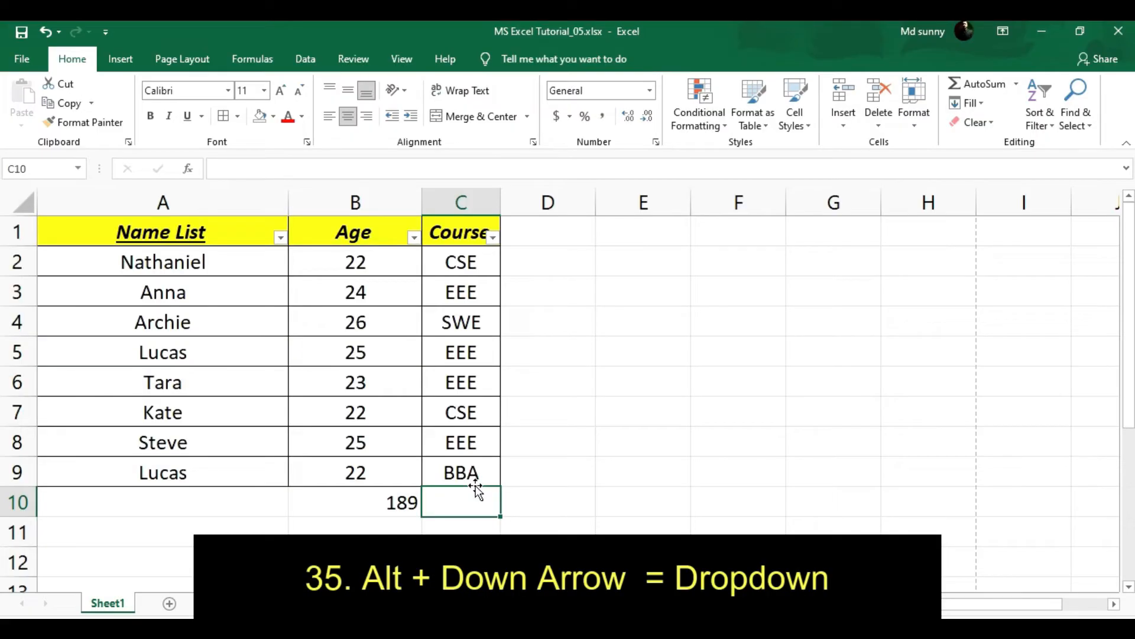
pyautogui.hotkey('alt', 'Down')
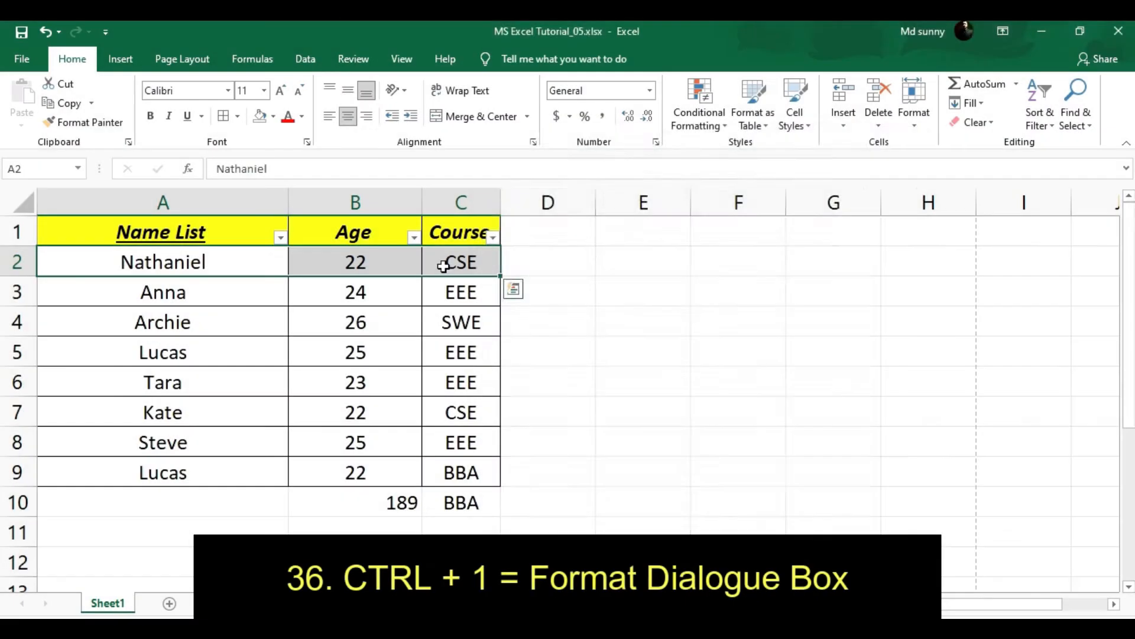
# View the Format Cells dialog for A2:C2, and make the range bold, italic, underlined and struck through.
pyautogui.hotkey('ctrl', '1')
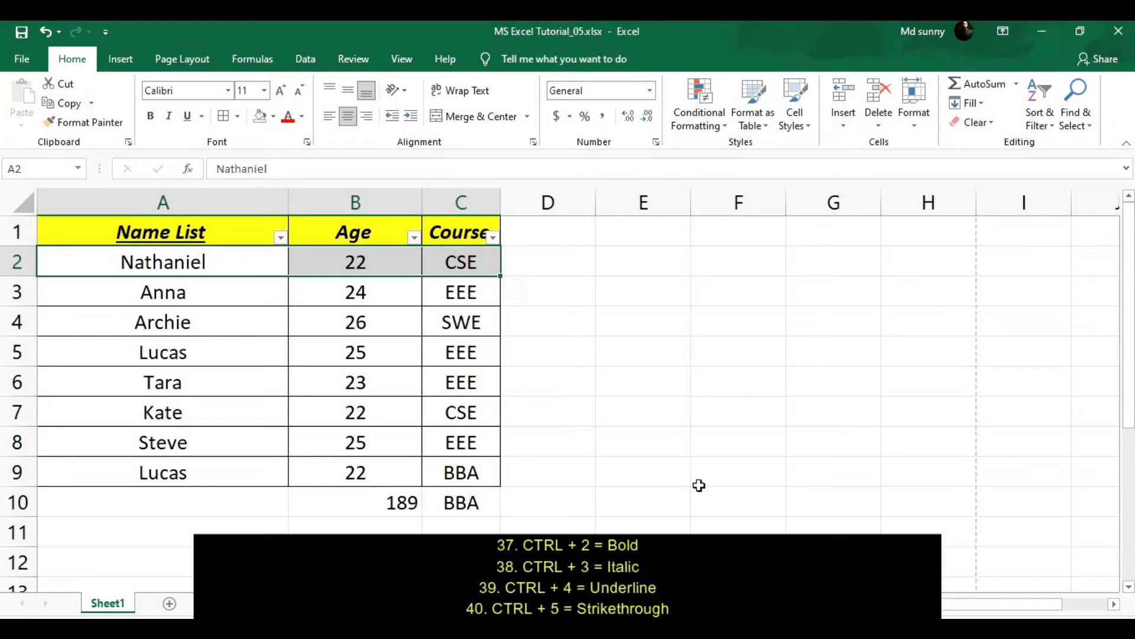
pyautogui.hotkey('ctrl', '2')
pyautogui.hotkey('ctrl', 'q')
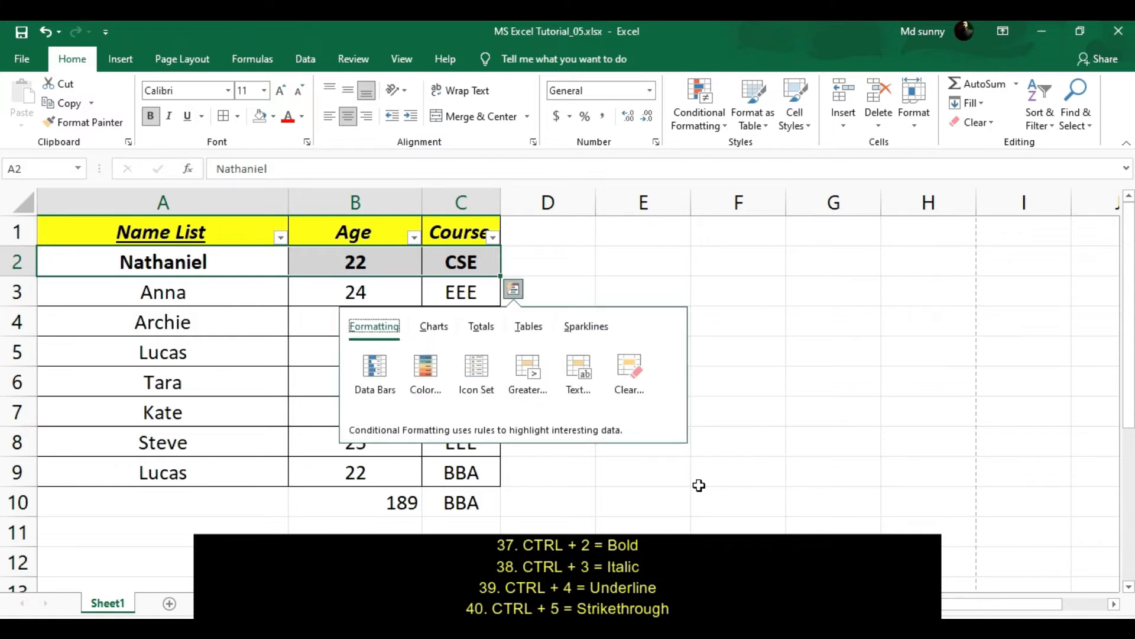
pyautogui.press('Escape')
pyautogui.hotkey('ctrl', '3')
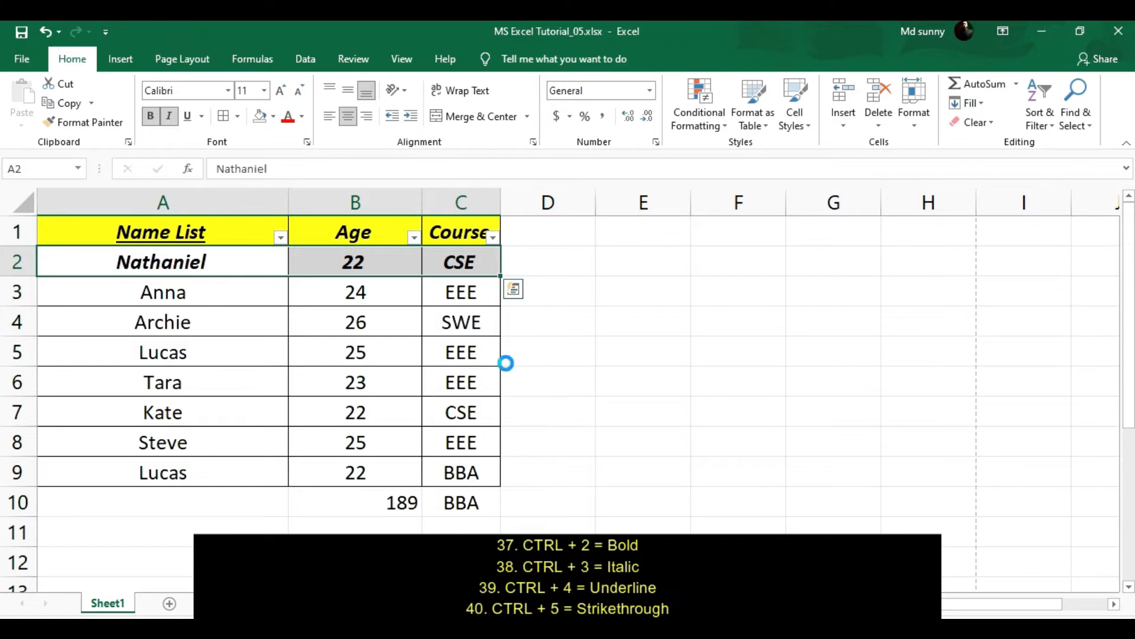
pyautogui.hotkey('ctrl', '4')
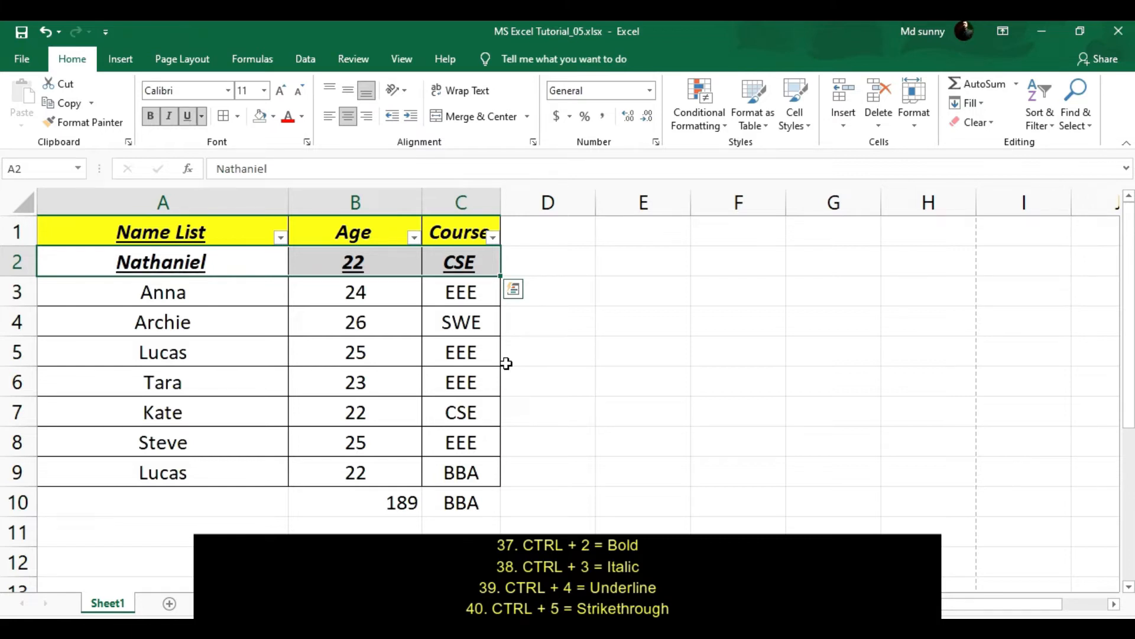
pyautogui.hotkey('ctrl', '5')
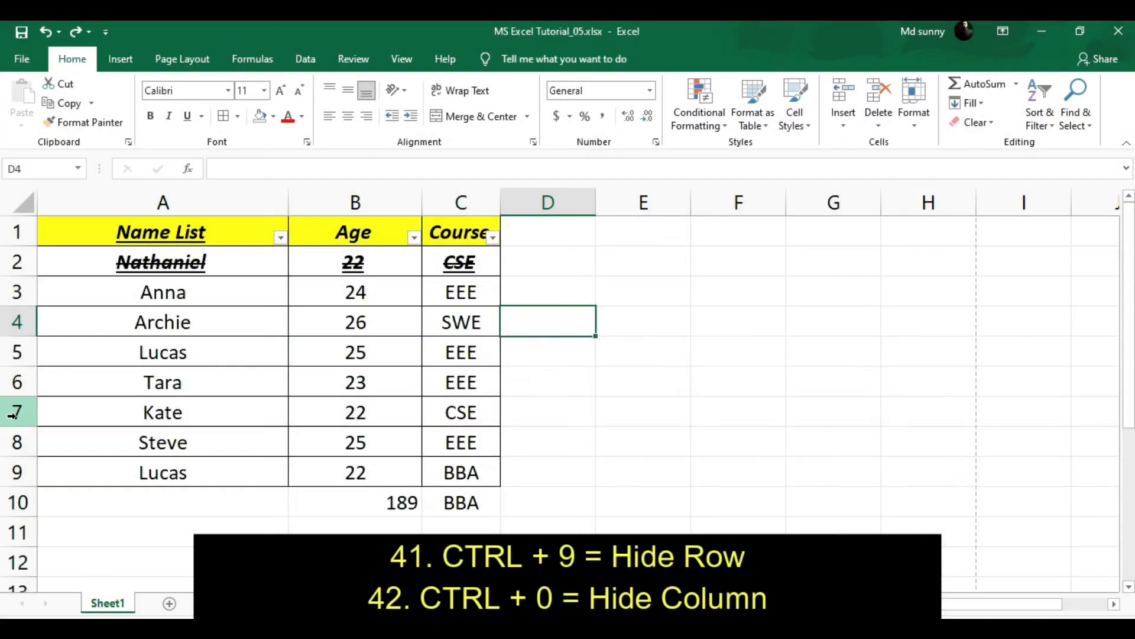
# Hide row 7 and the Course column, column C.
pyautogui.click(12, 415)
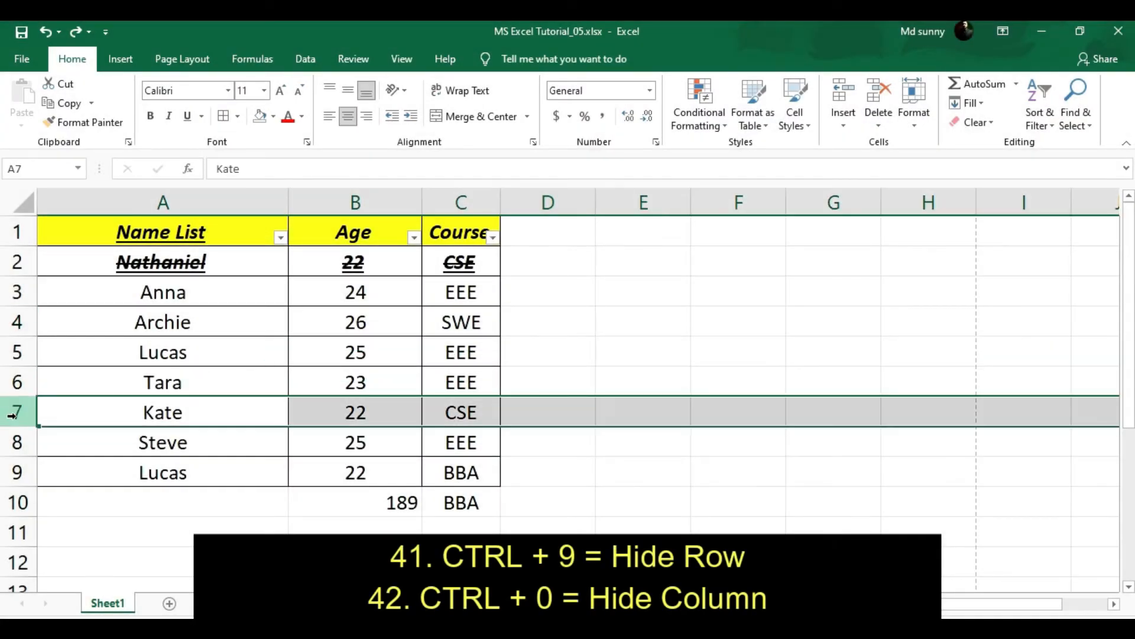
pyautogui.hotkey('ctrl', '9')
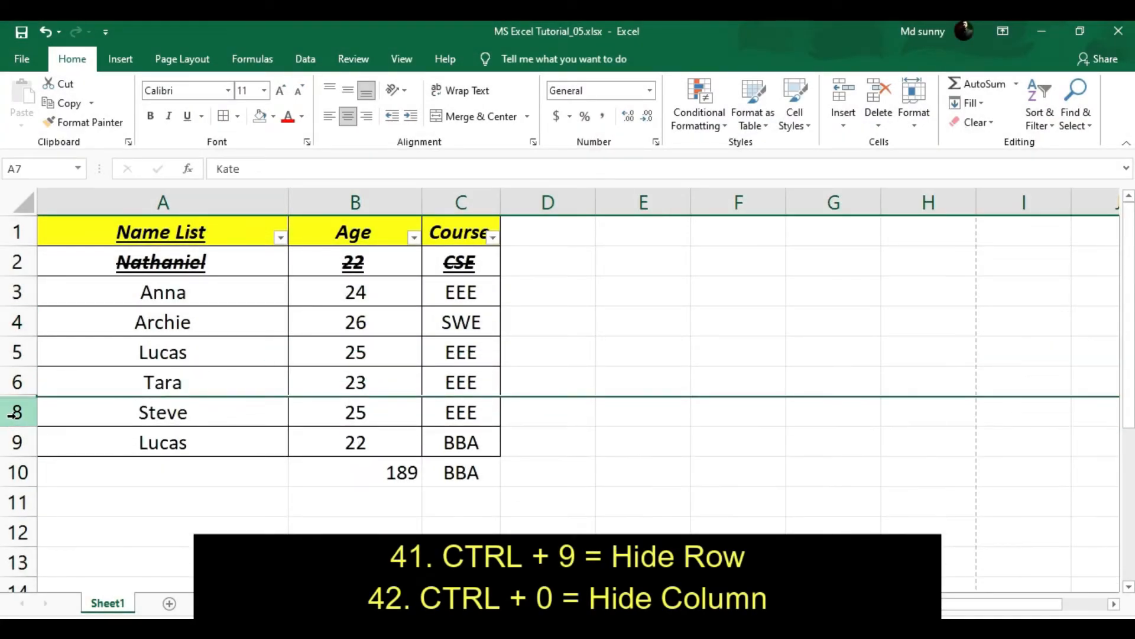
pyautogui.click(449, 203)
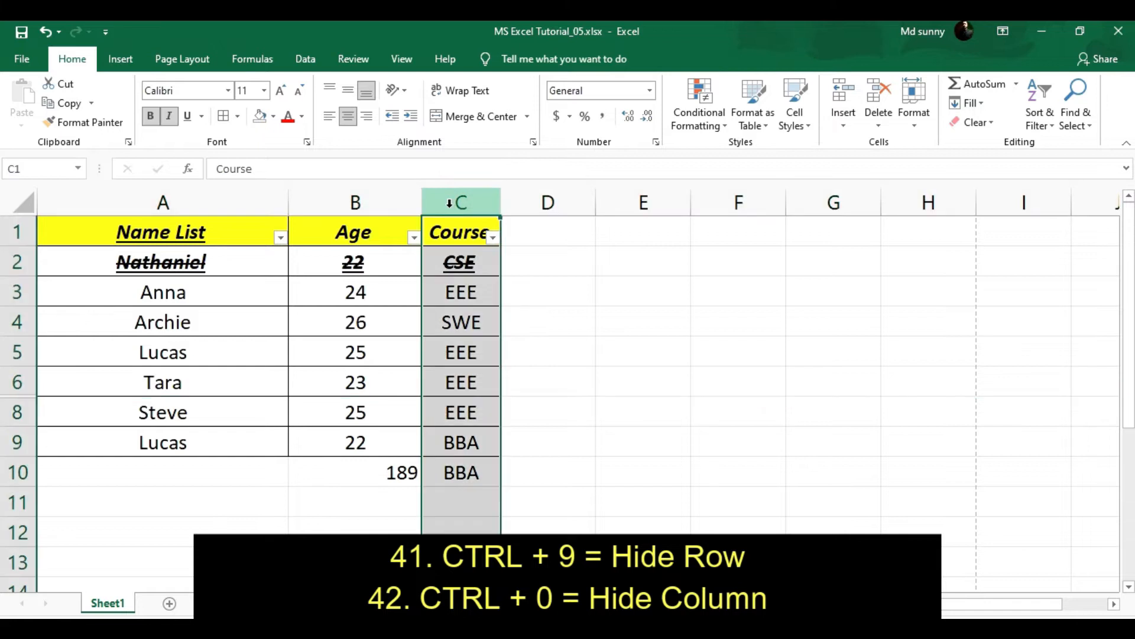
pyautogui.hotkey('ctrl', '0')
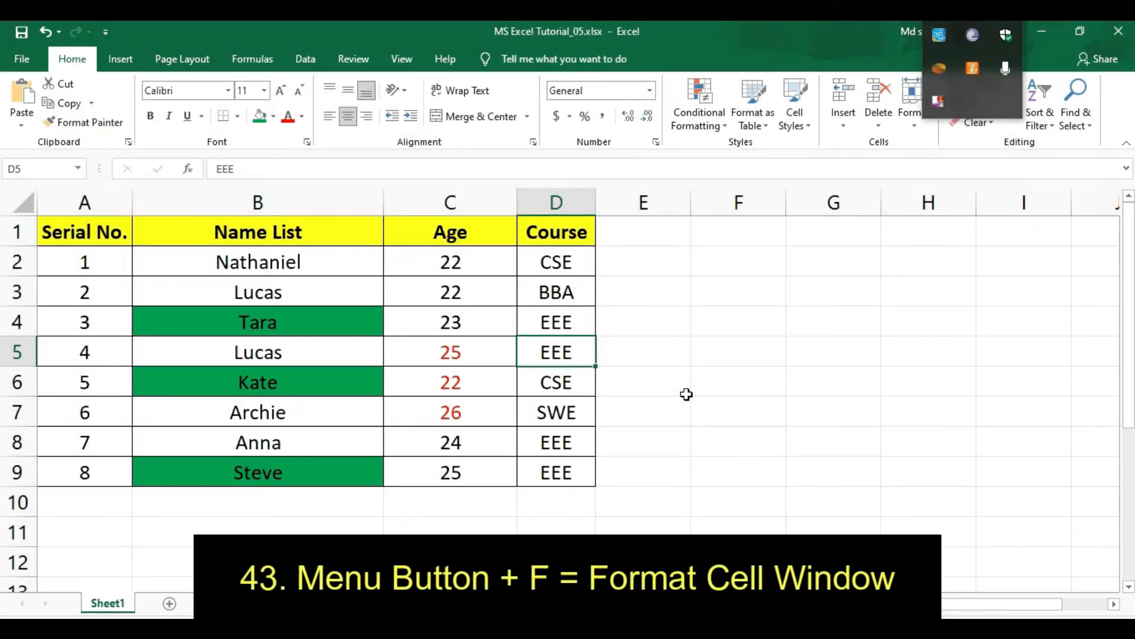
# Open the Format Cells dialog for D5.
pyautogui.press('Menu')
pyautogui.press('f')
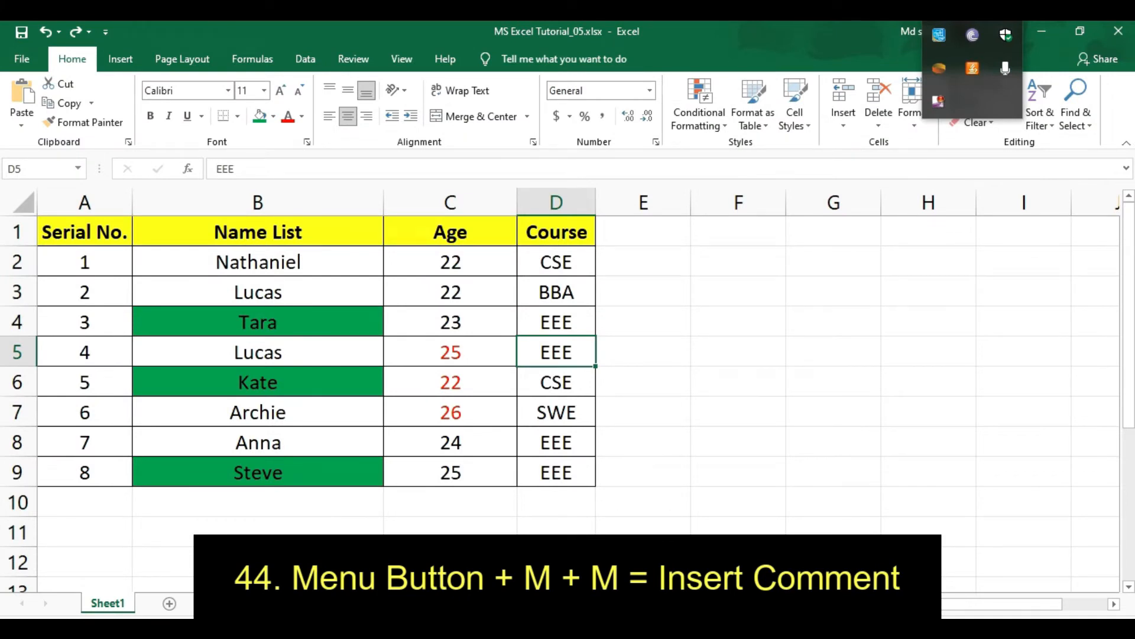
# Insert a comment on D5 with the text "gkhjgkjghjlg" and display it from the cell.
pyautogui.press('Menu')
pyautogui.write('m')
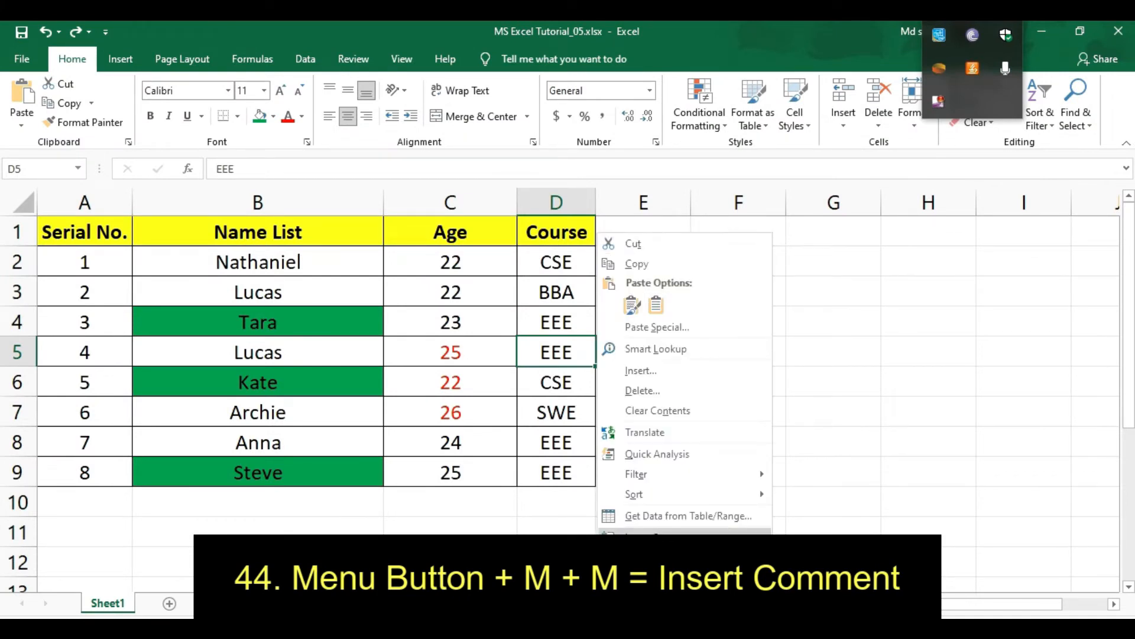
pyautogui.write('mgkhjgkjghjlg')
pyautogui.press('Return')
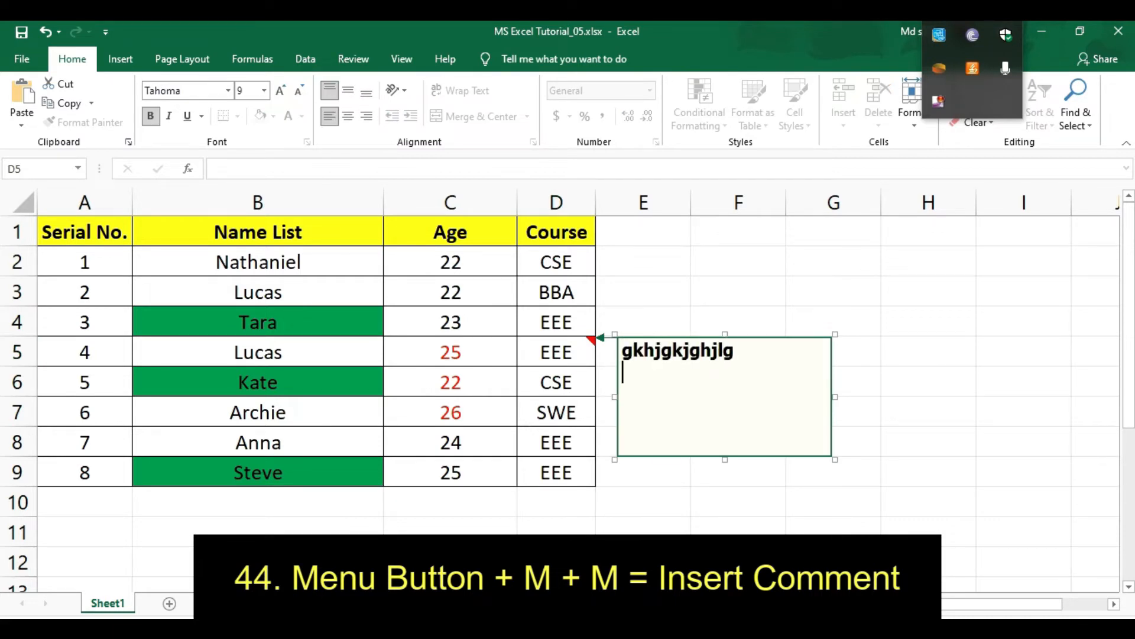
pyautogui.click(843, 322)
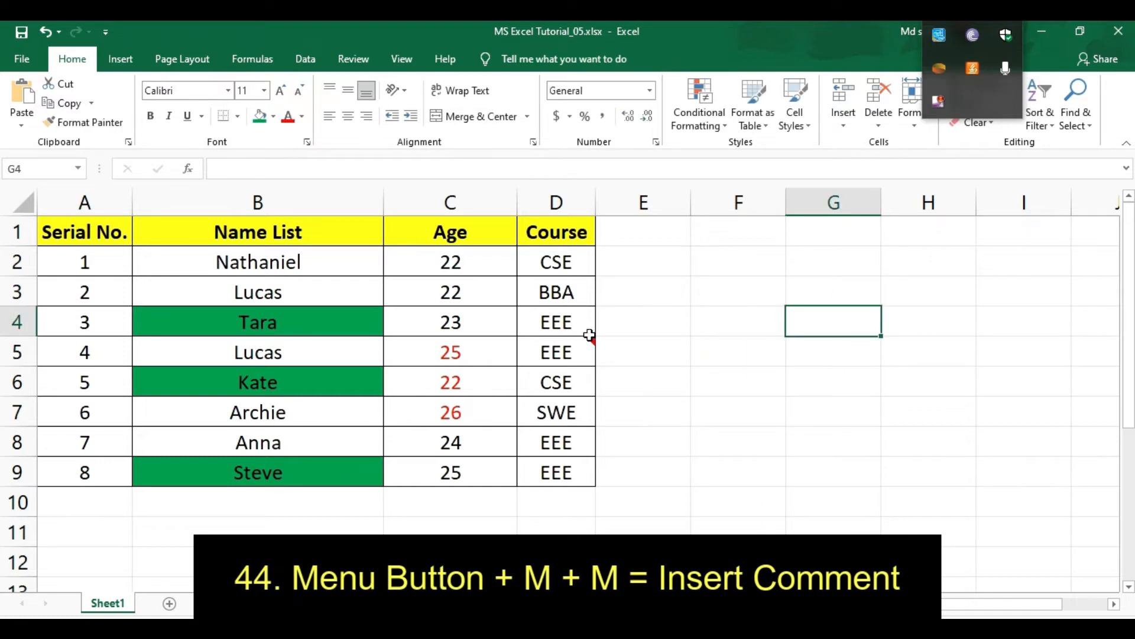
pyautogui.moveTo(584, 346)
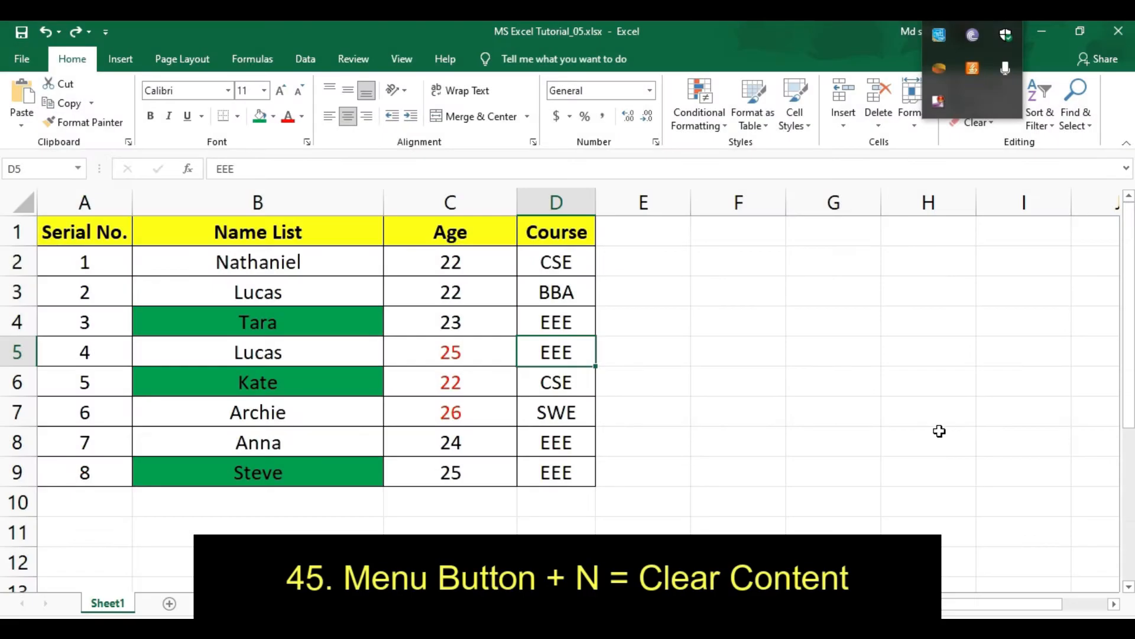
# Clear the contents of cell D9 in the Course column.
pyautogui.click(585, 470)
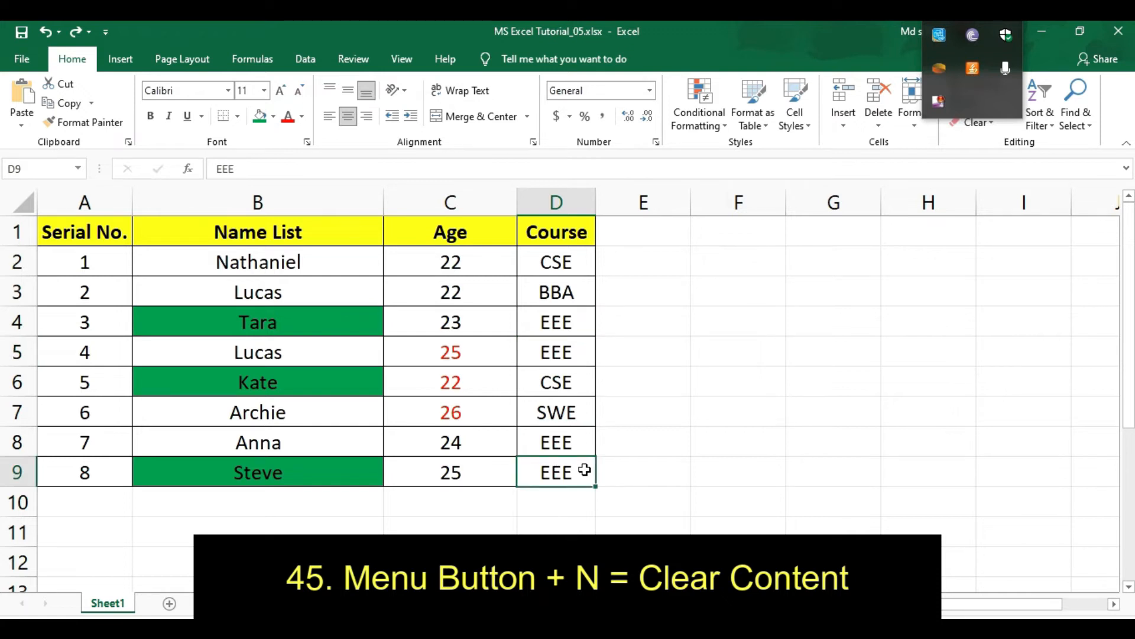
pyautogui.press('Menu')
pyautogui.press('n')
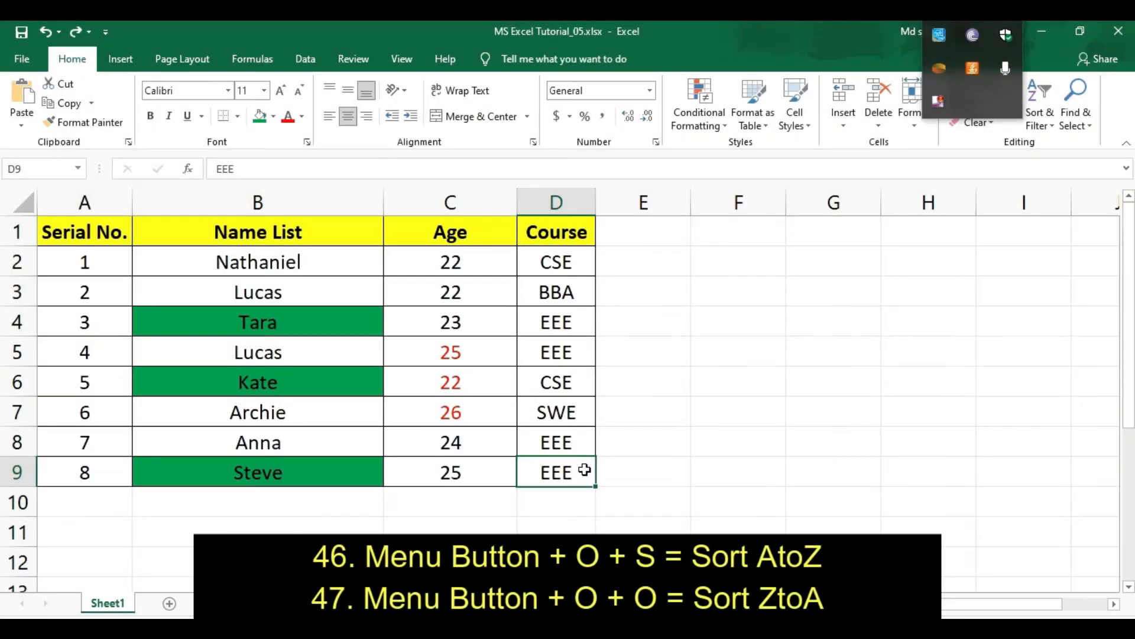
# Sort the table by the Course column from A to Z, and again from Z to A.
pyautogui.press('Menu')
pyautogui.press('o')
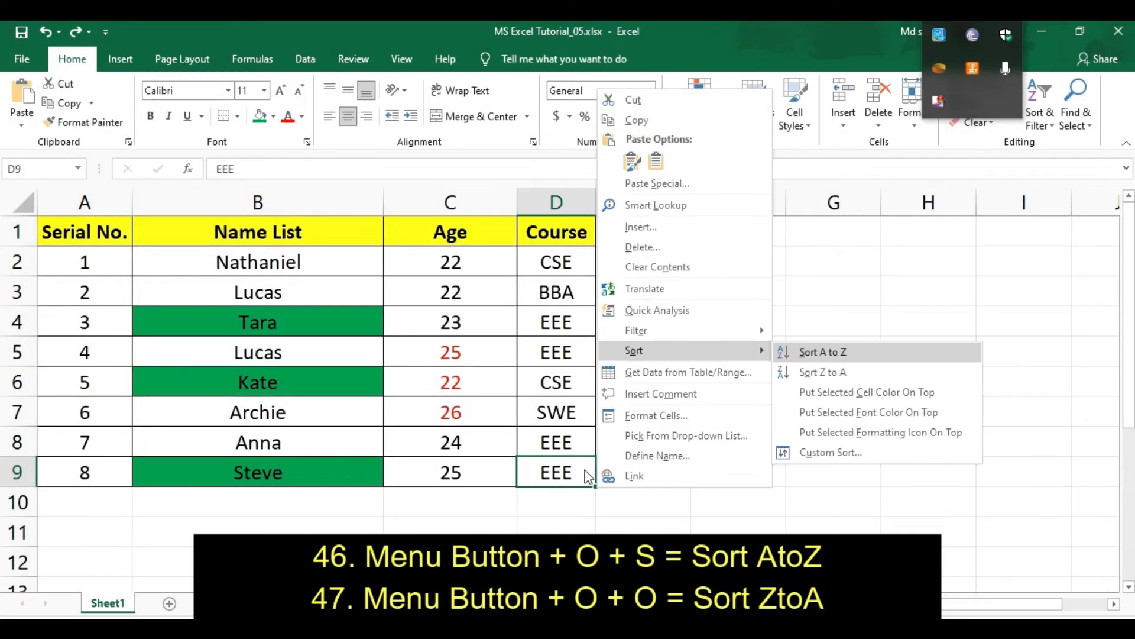
pyautogui.press('s')
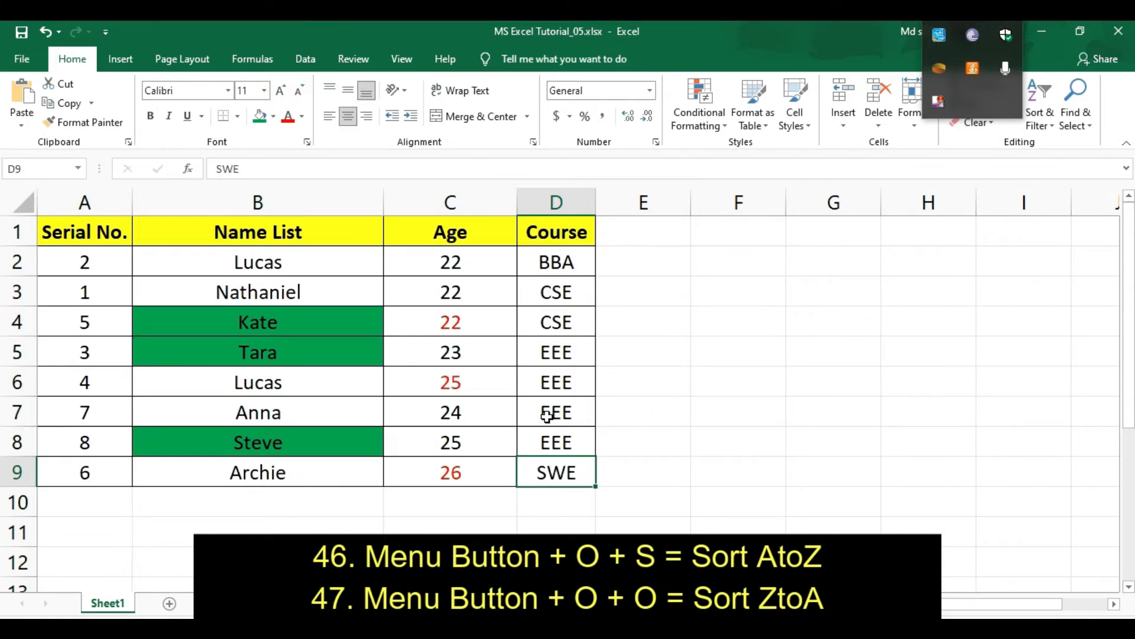
pyautogui.press('Menu')
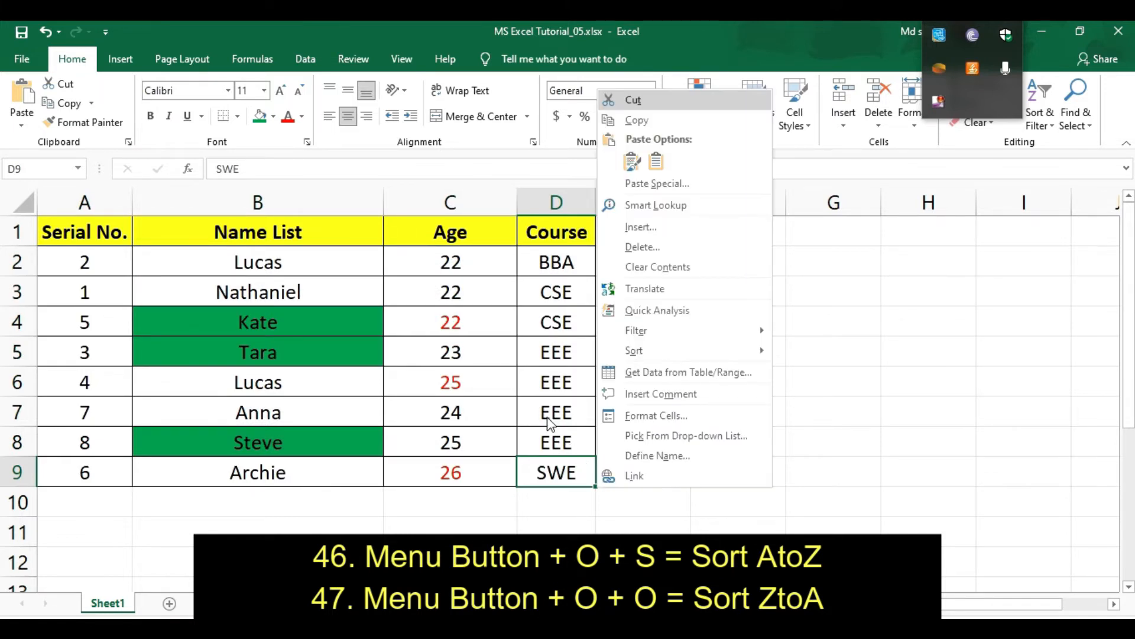
pyautogui.press('o')
pyautogui.press('o')
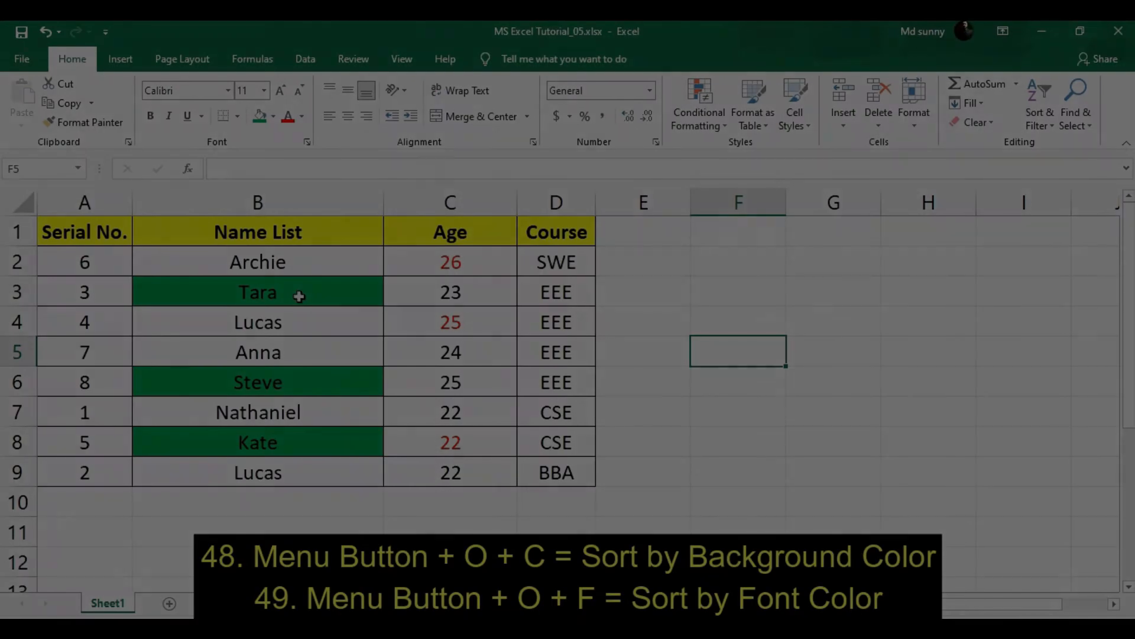
# Sort the table by cell color so the green Name List cells are on top.
pyautogui.click(299, 296)
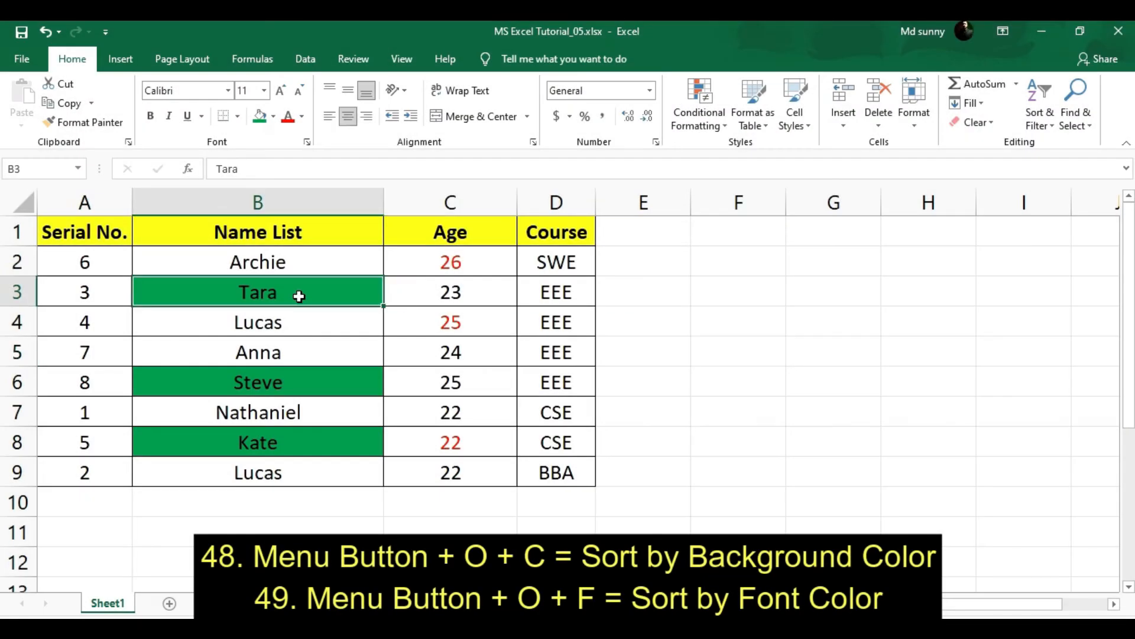
pyautogui.press('Menu')
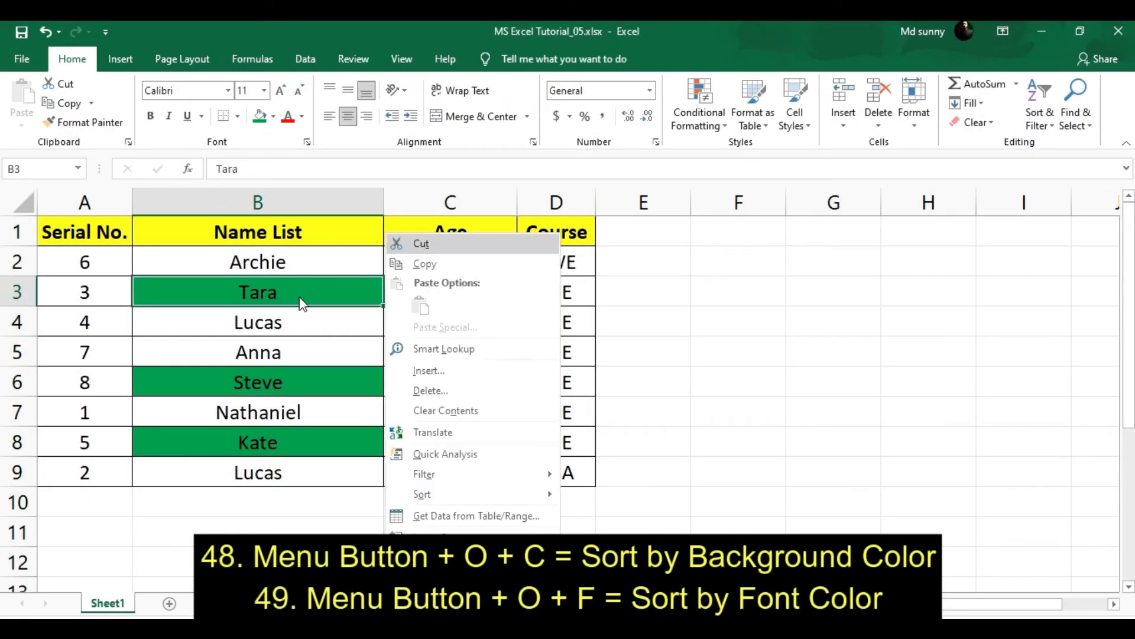
pyautogui.press('o')
pyautogui.press('c')
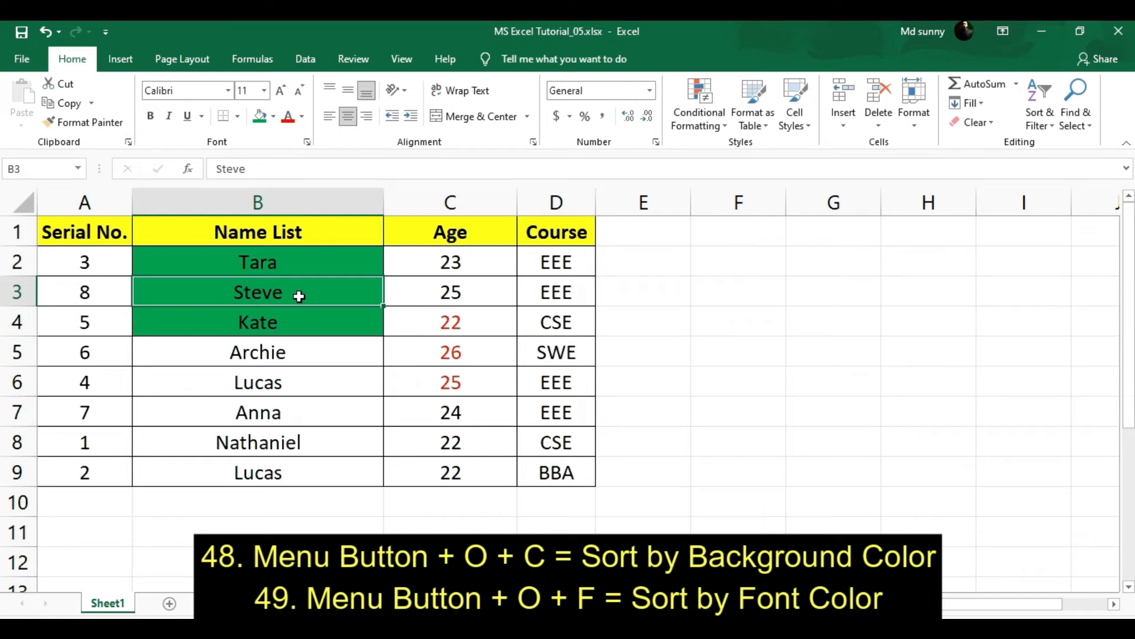
# Sort the table by font color so the rows with red Age values are on top.
pyautogui.click(456, 325)
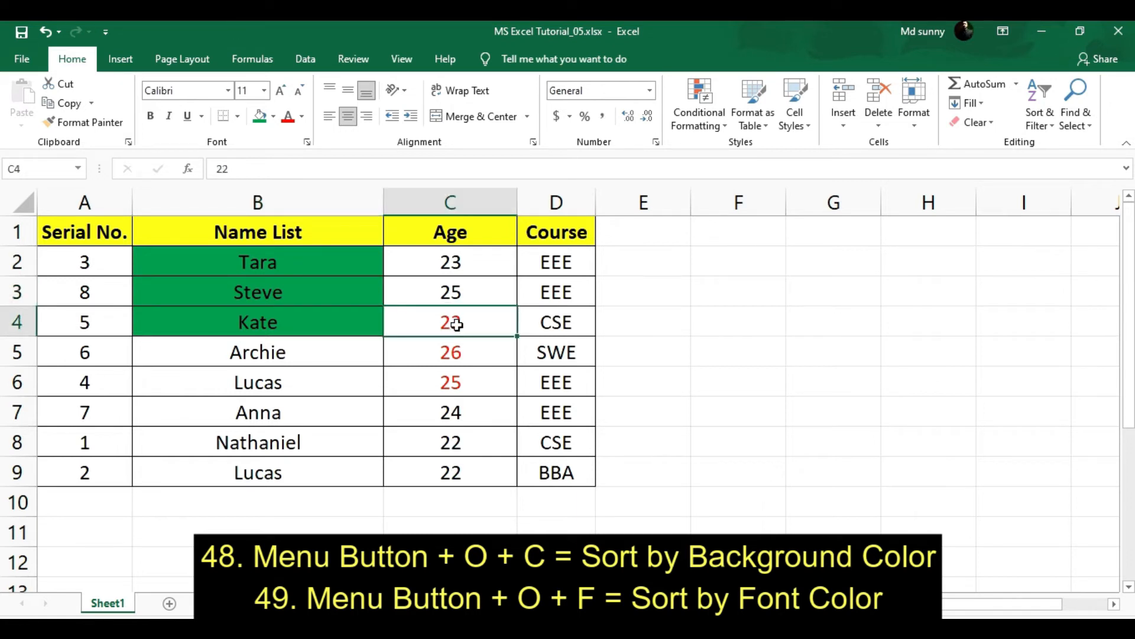
pyautogui.press('Menu')
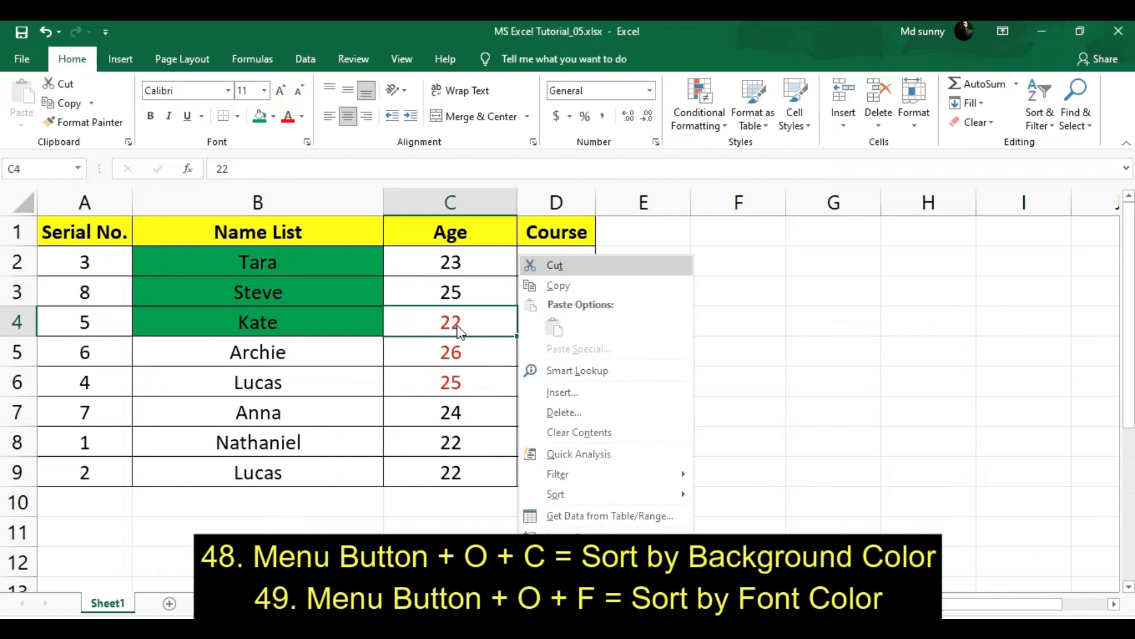
pyautogui.press('o')
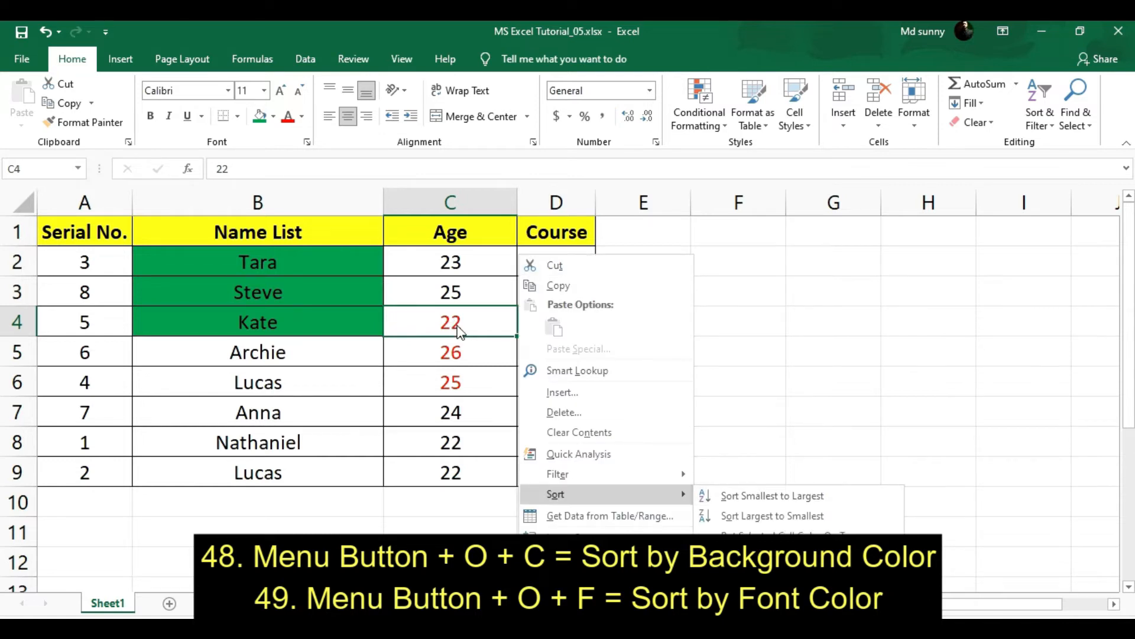
pyautogui.press('f')
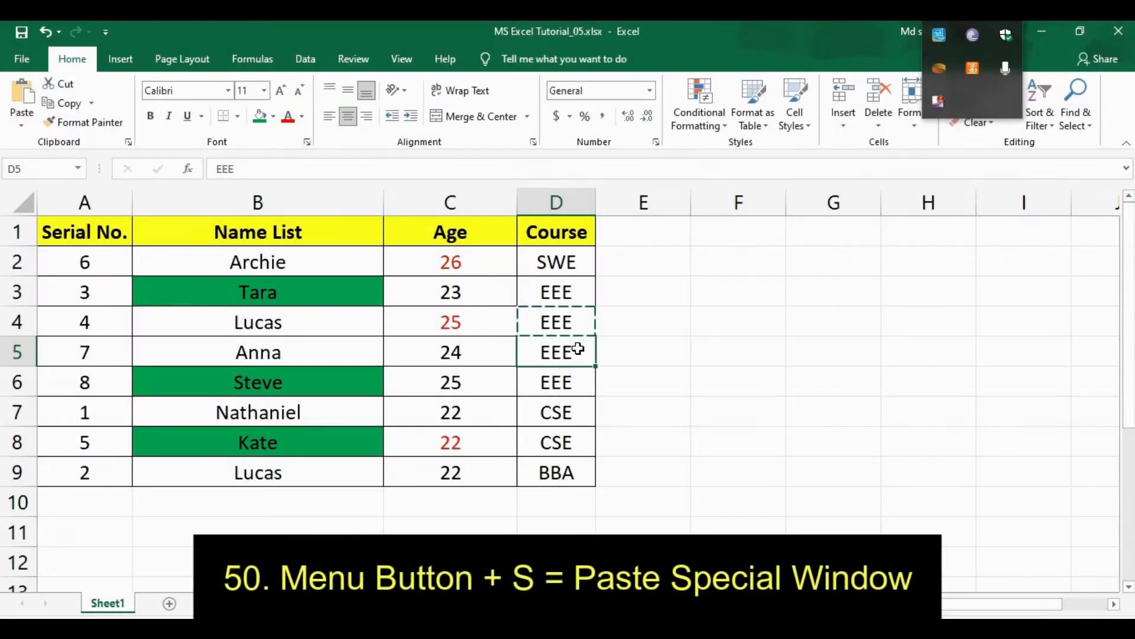
# Open the Paste Special options on cell E4 for the copied Course cell D4.
pyautogui.click(659, 328)
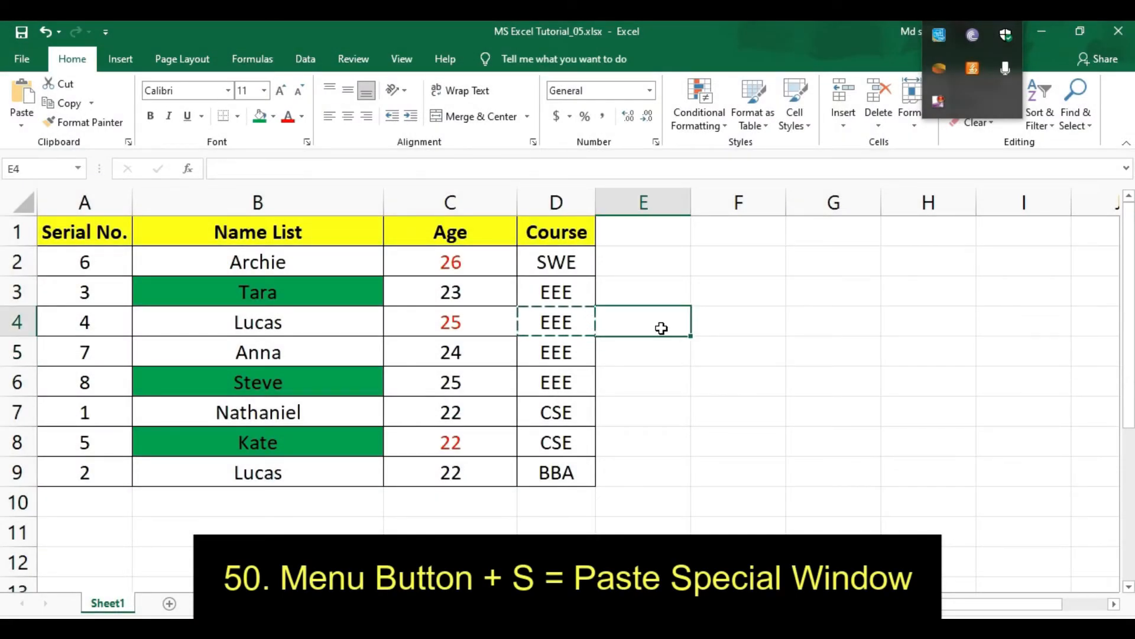
pyautogui.press('Menu')
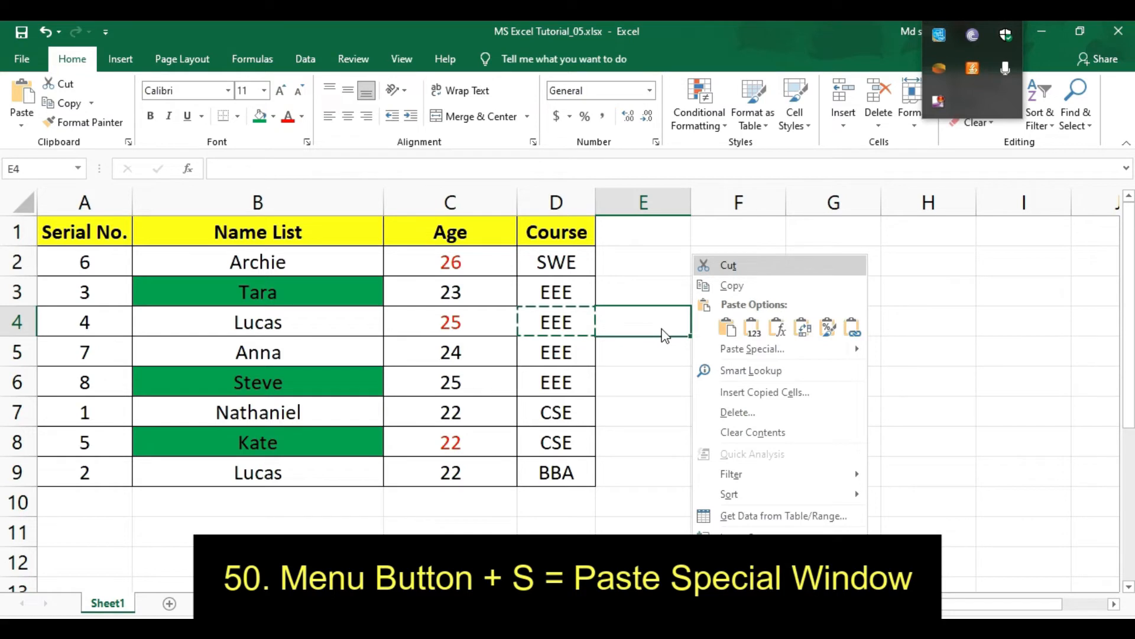
pyautogui.press('s')
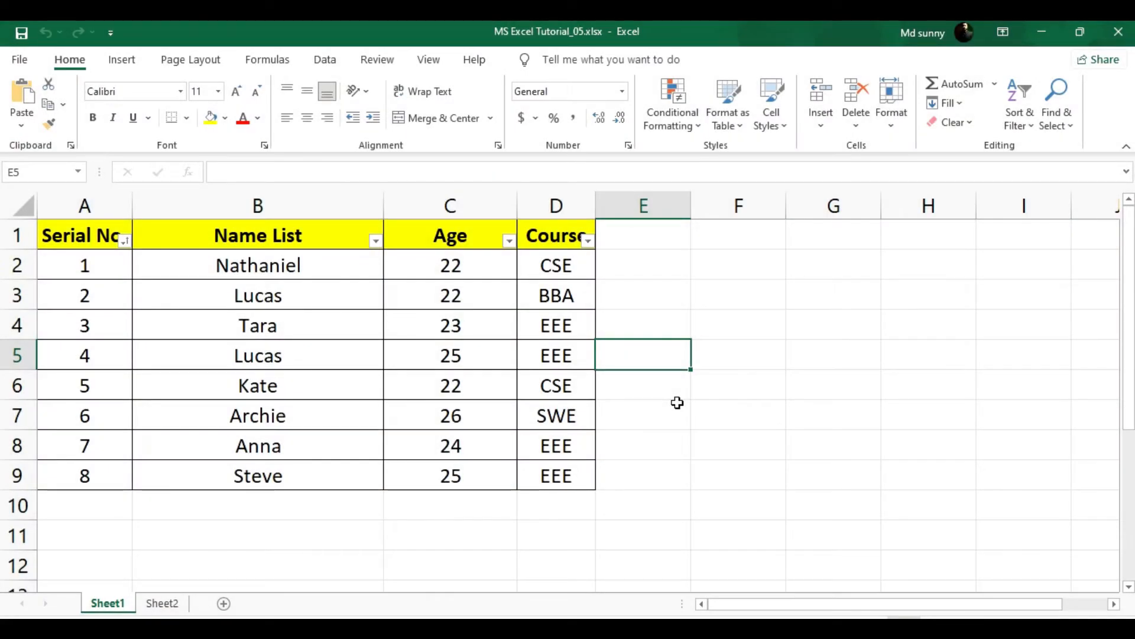
# Display the ribbon access keys and go through those for the Insert, File and Home commands.
pyautogui.press('alt')
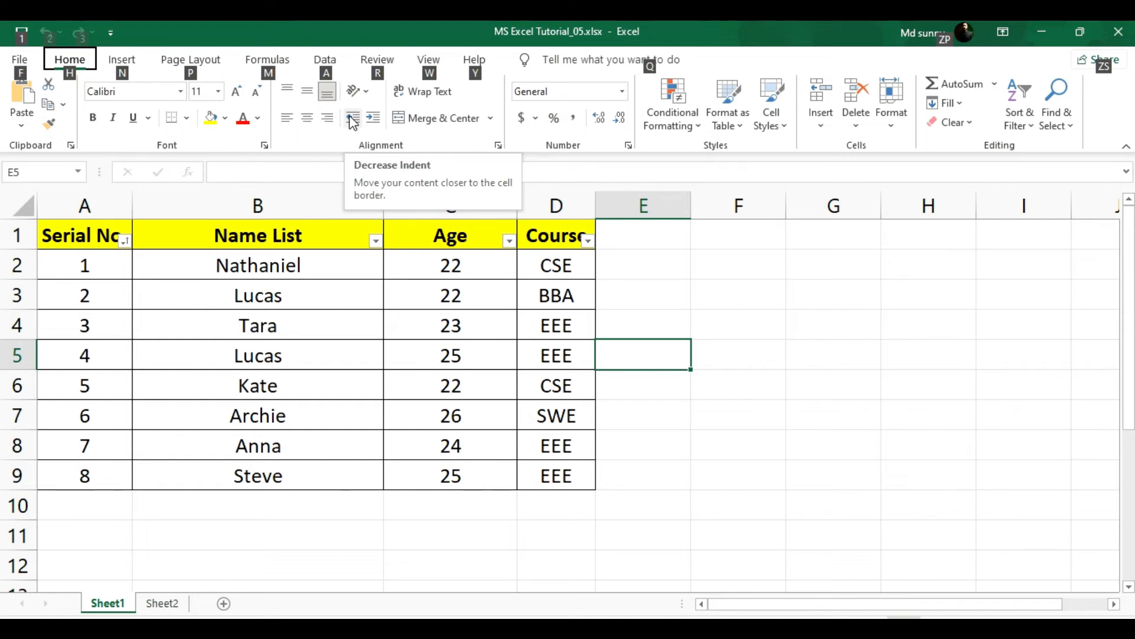
pyautogui.click(622, 409)
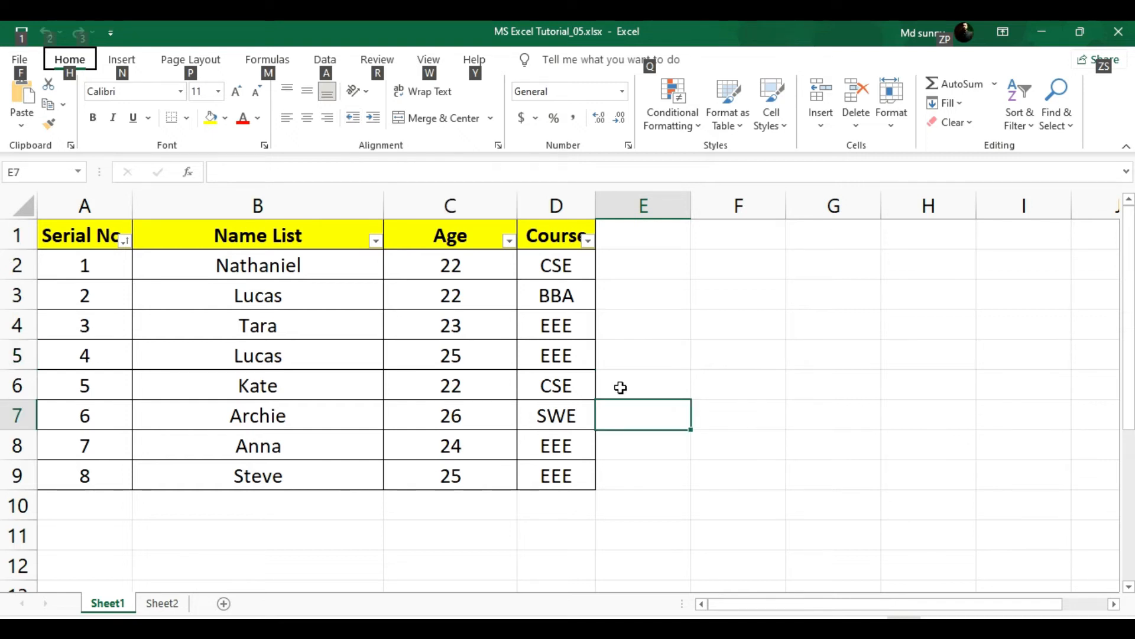
pyautogui.press('n')
pyautogui.press('f')
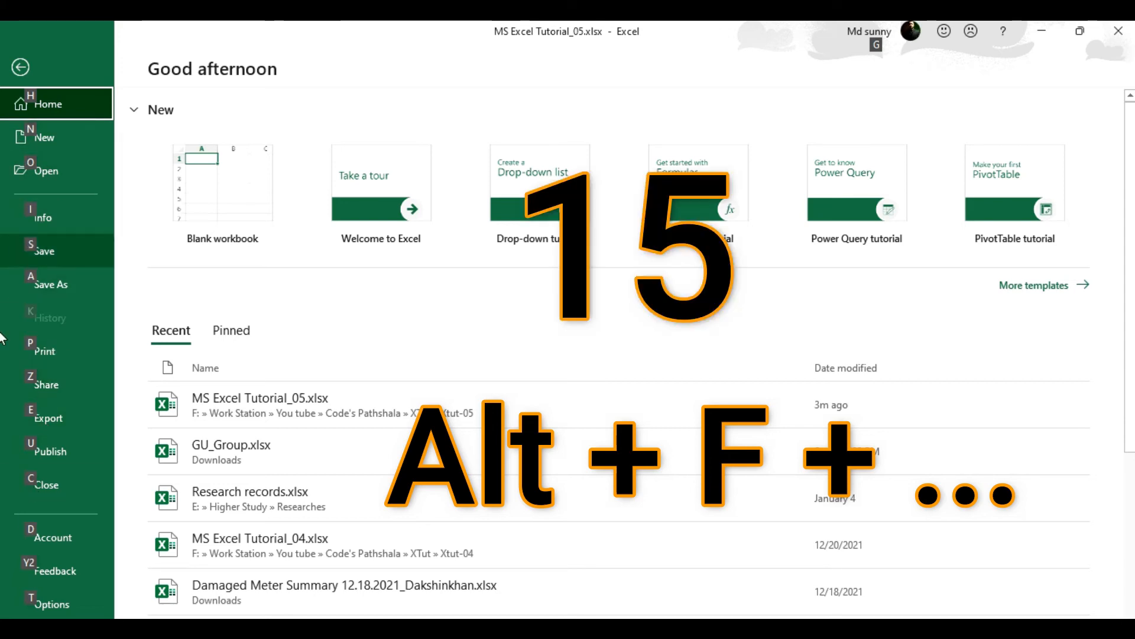
pyautogui.click(19, 68)
pyautogui.hotkey('alt', 'h')
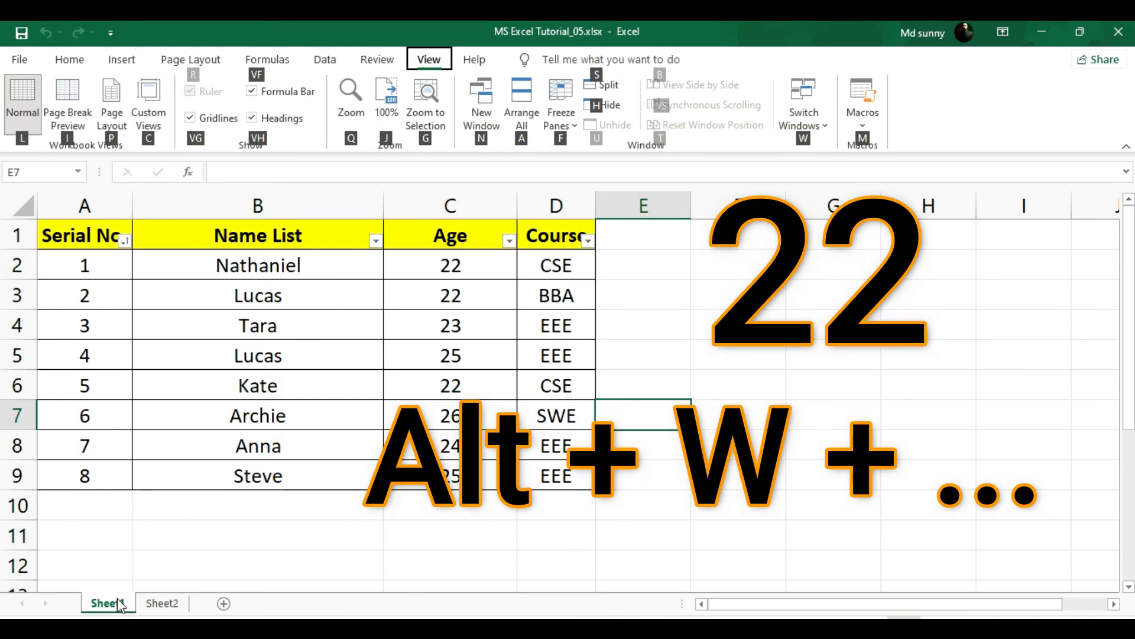
# Show the access keys for the Help commands, and open Sheet2 with the summary of shortcut counts.
pyautogui.press('Escape')
pyautogui.press('y')
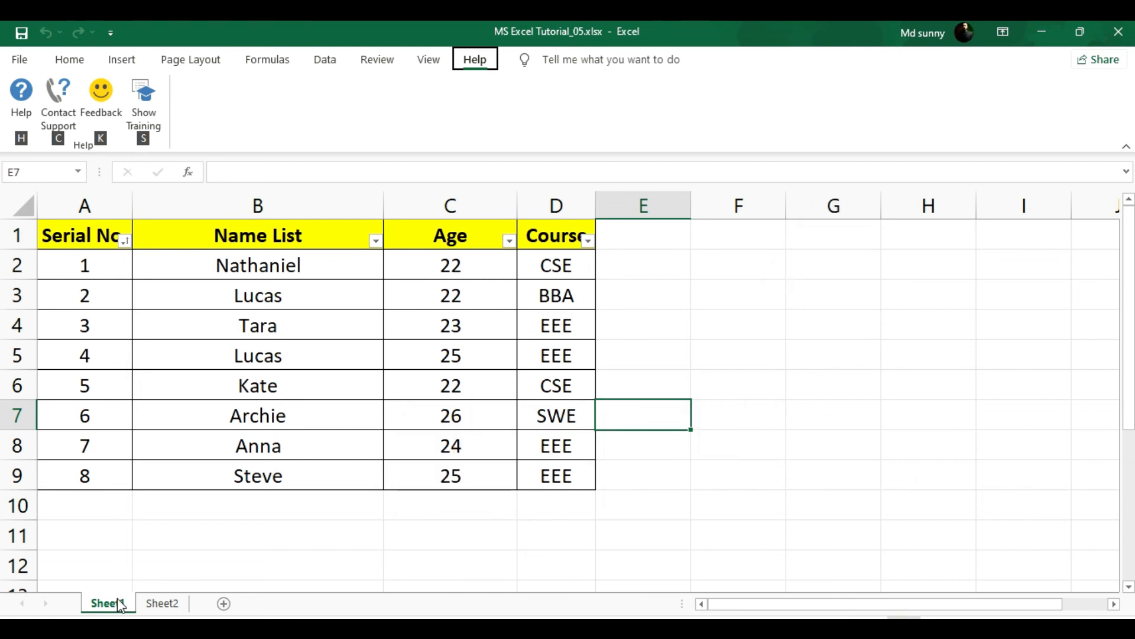
pyautogui.click(167, 607)
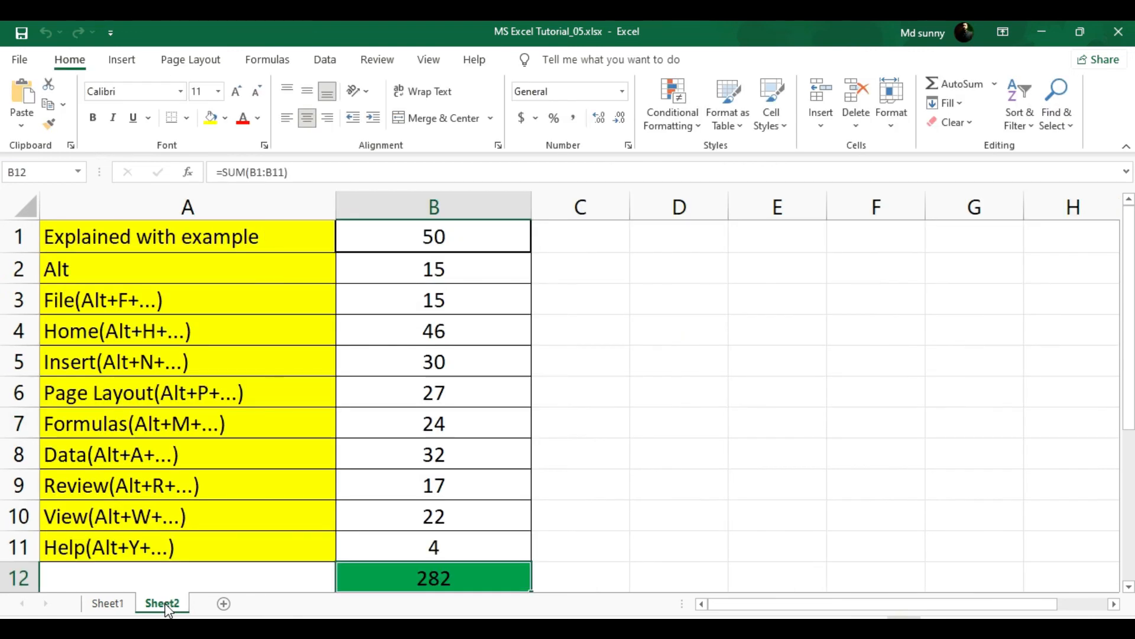